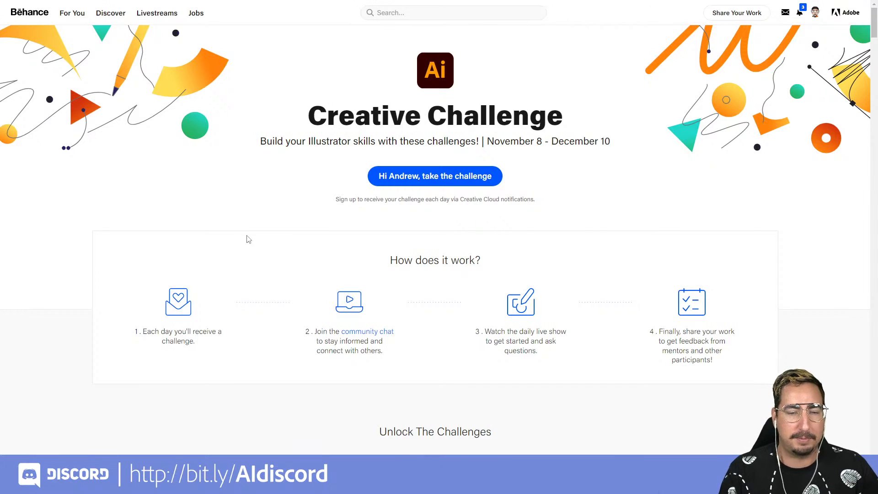
Browse the daily Illustrator challenges on the Behance Creative Challenge page, from Create & Edit Shapes through Work with Artboards
{"action": "scroll", "coordinate": [722, 216], "scroll_direction": "down", "scroll_amount": 10}
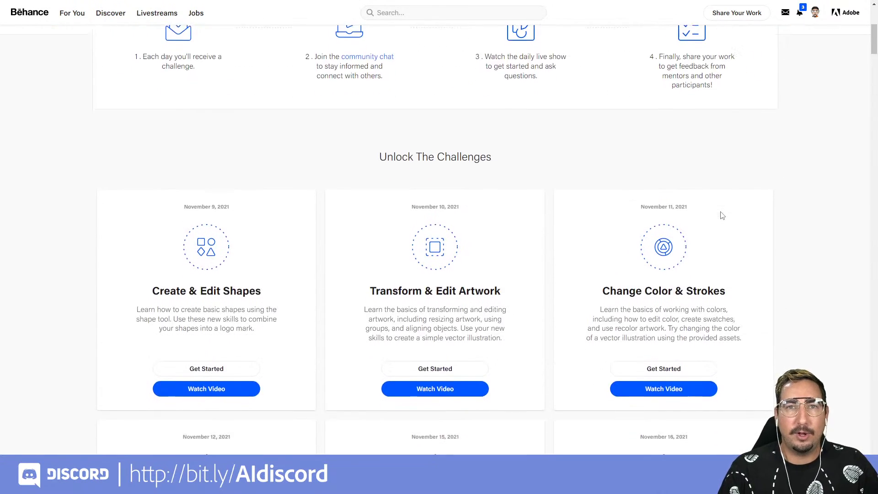
{"action": "scroll", "coordinate": [722, 216], "scroll_direction": "up", "scroll_amount": 4}
{"action": "scroll", "coordinate": [722, 215], "scroll_direction": "down", "scroll_amount": 3}
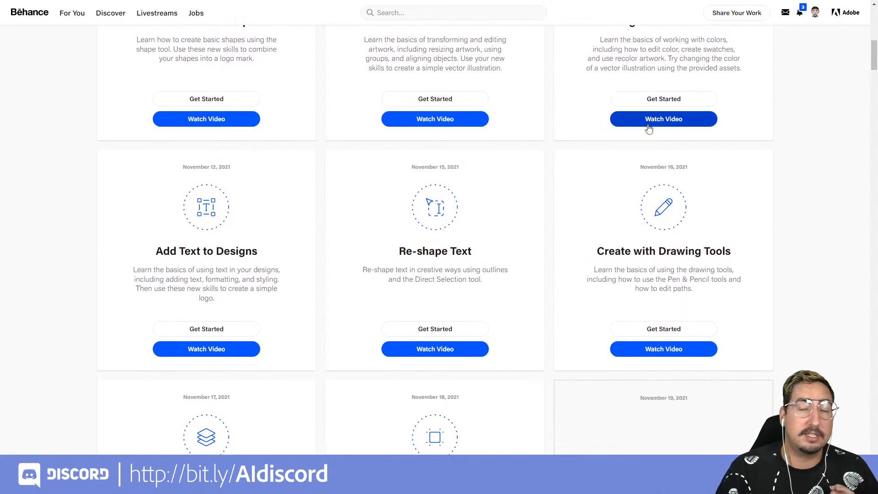
{"action": "scroll", "coordinate": [750, 162], "scroll_direction": "down", "scroll_amount": 7}
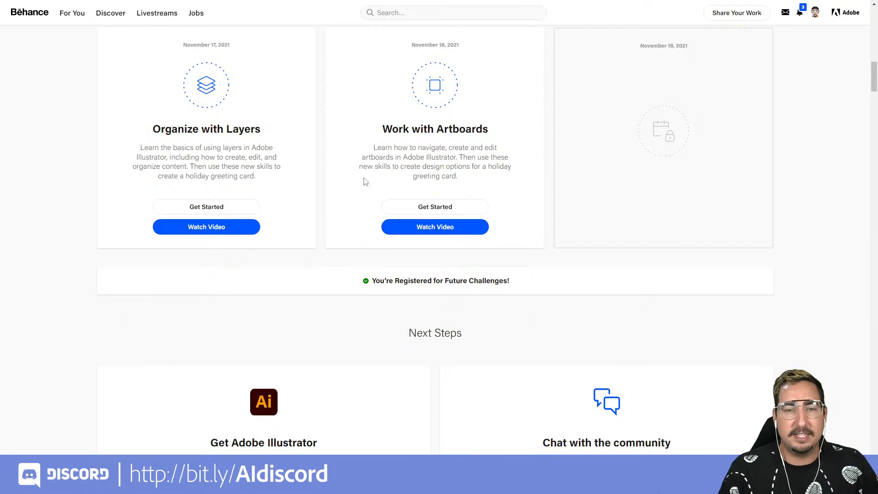
{"action": "scroll", "coordinate": [456, 171], "scroll_direction": "up", "scroll_amount": 4}
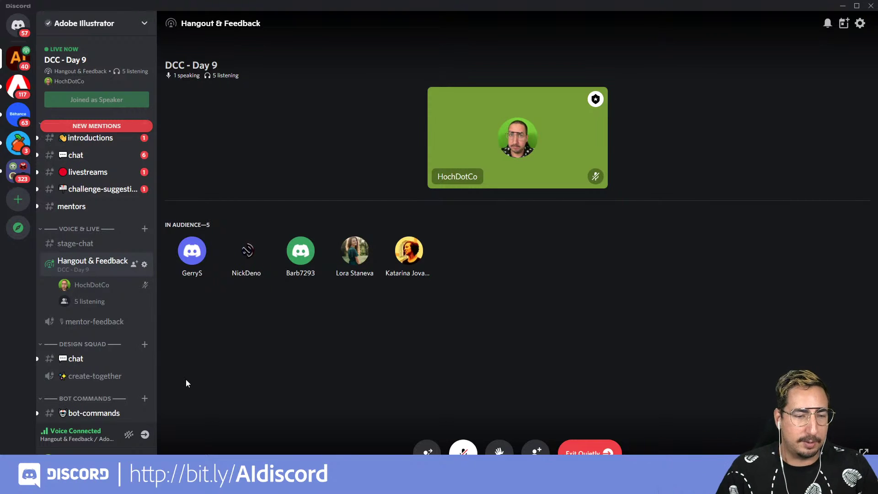
Switch to Discord and look through the Adobe Illustrator server's voice, feedback and advice channels
{"action": "scroll", "coordinate": [85, 273], "scroll_direction": "down", "scroll_amount": 15}
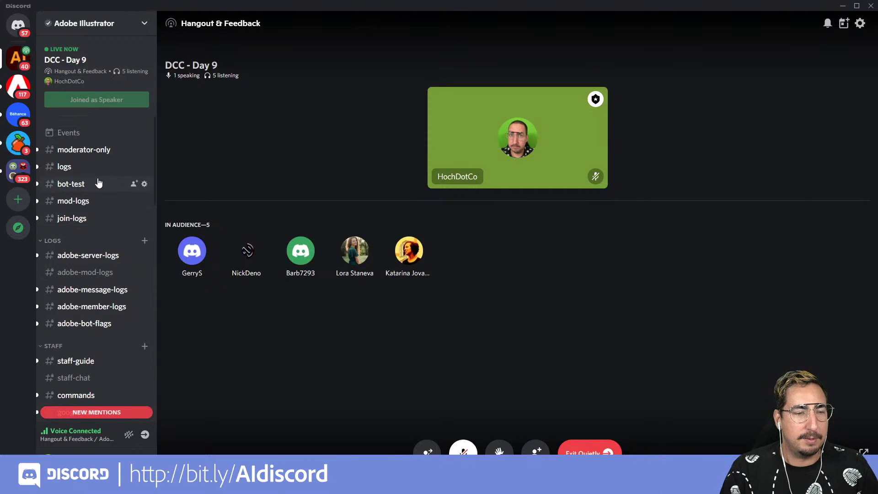
{"action": "scroll", "coordinate": [98, 182], "scroll_direction": "down", "scroll_amount": 5}
{"action": "scroll", "coordinate": [97, 182], "scroll_direction": "down", "scroll_amount": 10}
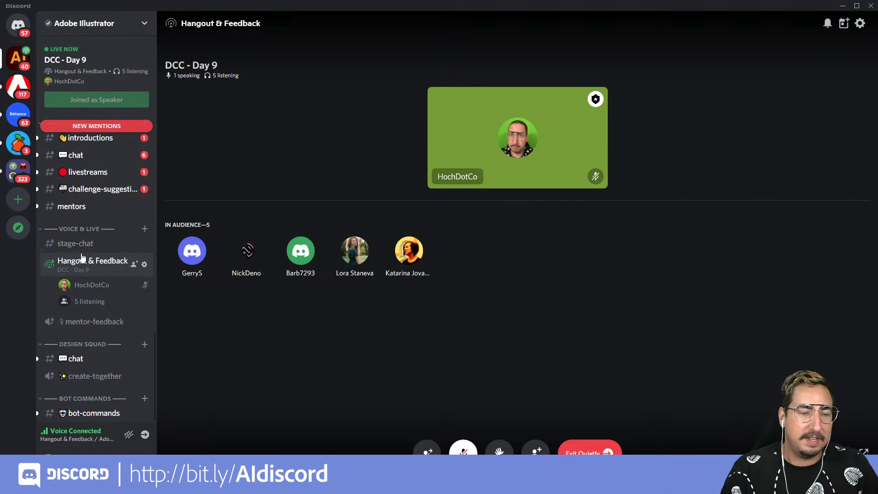
{"action": "scroll", "coordinate": [81, 247], "scroll_direction": "up", "scroll_amount": 10}
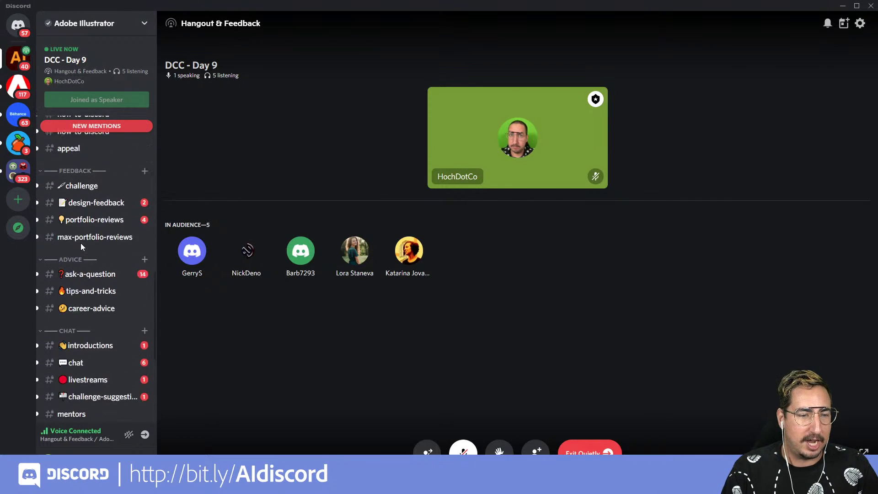
{"action": "left_click", "coordinate": [81, 297]}
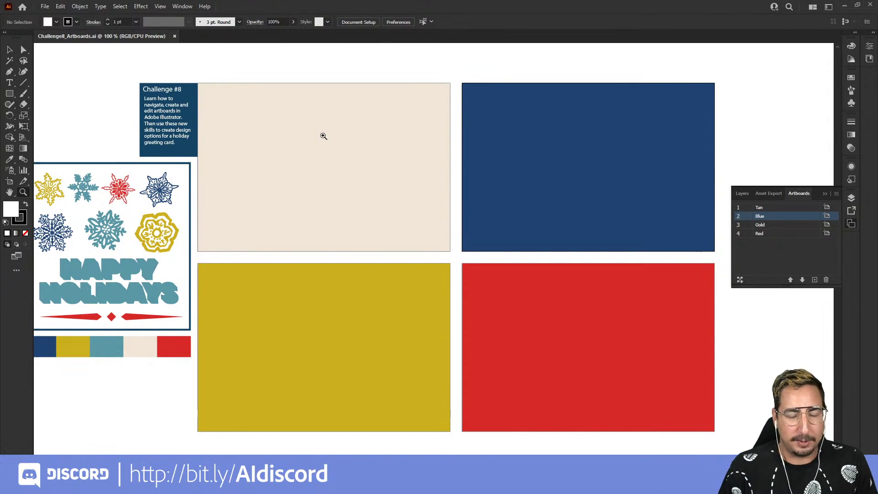
Switch to Illustrator, read the Challenge #8 brief beside the tan artboard, and collapse the floating artboard list
{"action": "left_click_drag", "start_coordinate": [135, 81], "coordinate": [217, 166]}
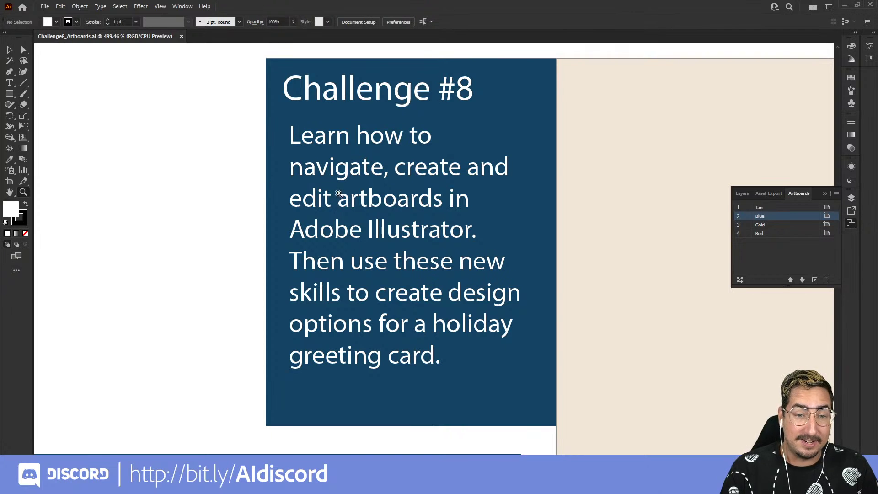
{"action": "key", "text": "ctrl+1"}
{"action": "left_click_drag", "start_coordinate": [511, 283], "coordinate": [274, 145]}
{"action": "left_click", "coordinate": [824, 192]}
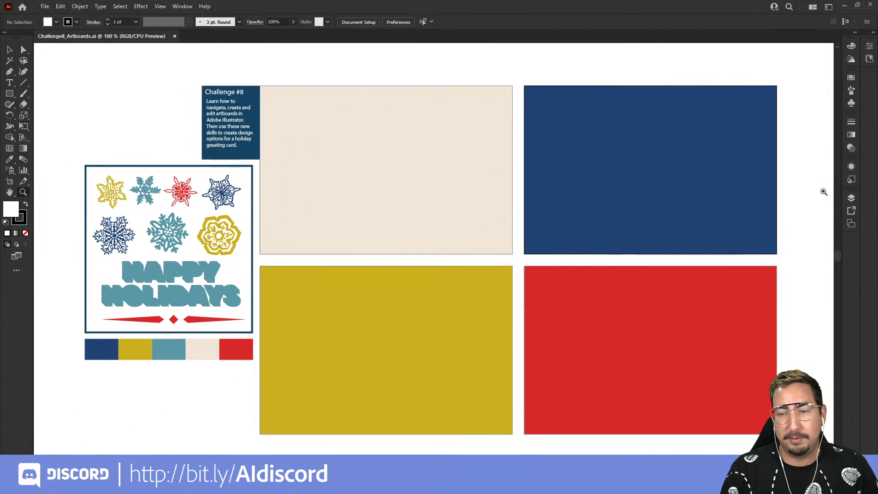
Ungroup the holiday asset card and send the teal shadow of the HAPPY HOLIDAYS lettering to the back
{"action": "key", "text": "v"}
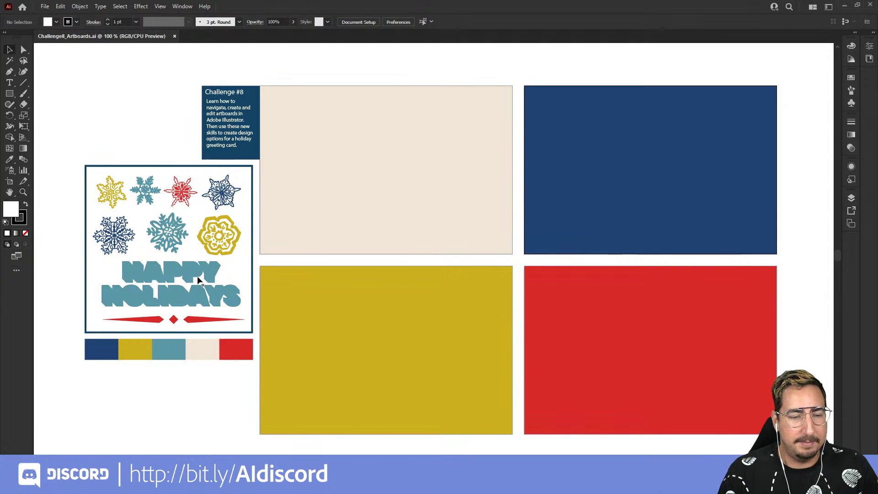
{"action": "left_click", "coordinate": [197, 261]}
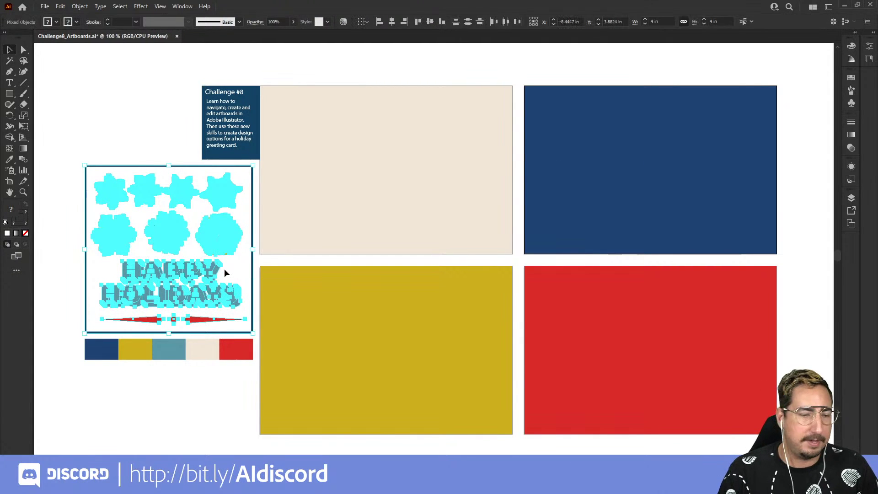
{"action": "left_click", "coordinate": [224, 268]}
{"action": "left_click", "coordinate": [204, 268]}
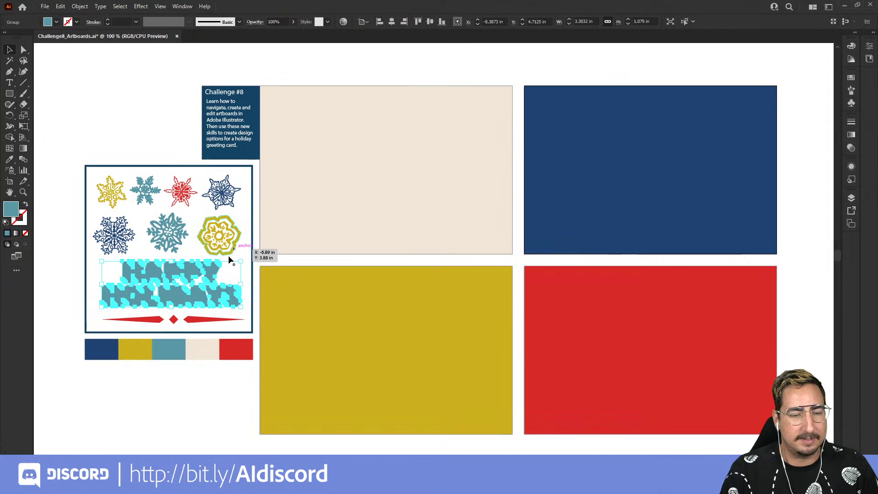
{"action": "right_click", "coordinate": [183, 267]}
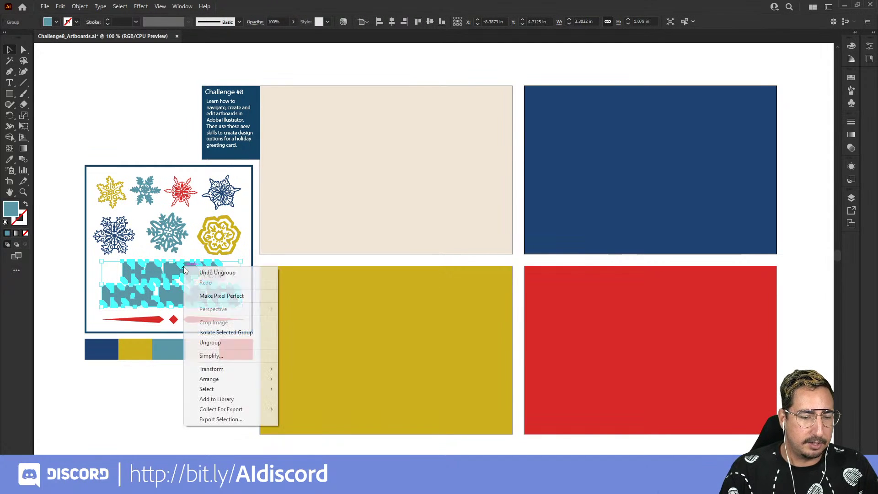
{"action": "mouse_move", "coordinate": [234, 371]}
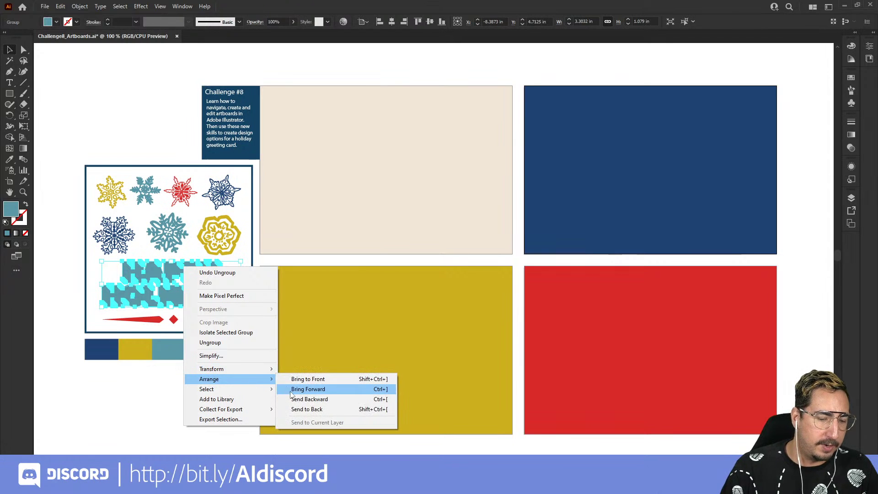
{"action": "left_click", "coordinate": [315, 409]}
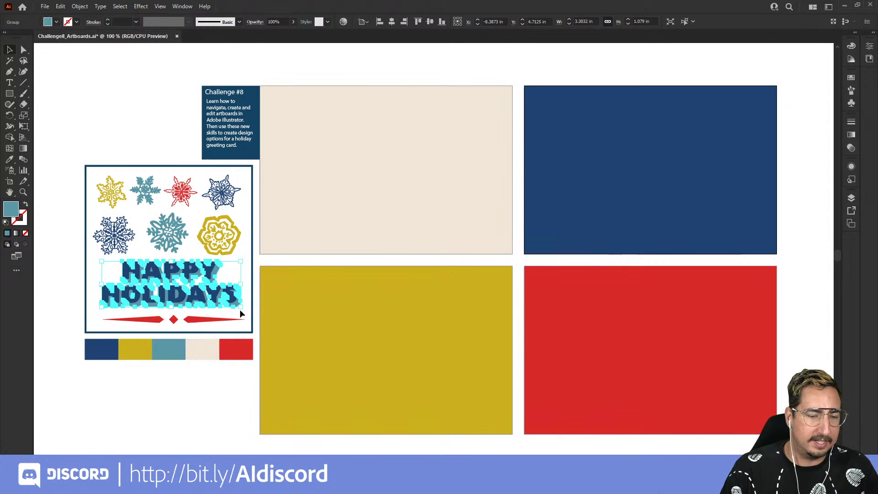
Group the blue HAPPY HOLIDAYS lettering with its teal shadow and move it onto the tan artboard
{"action": "left_click", "coordinate": [174, 275], "text": "shift"}
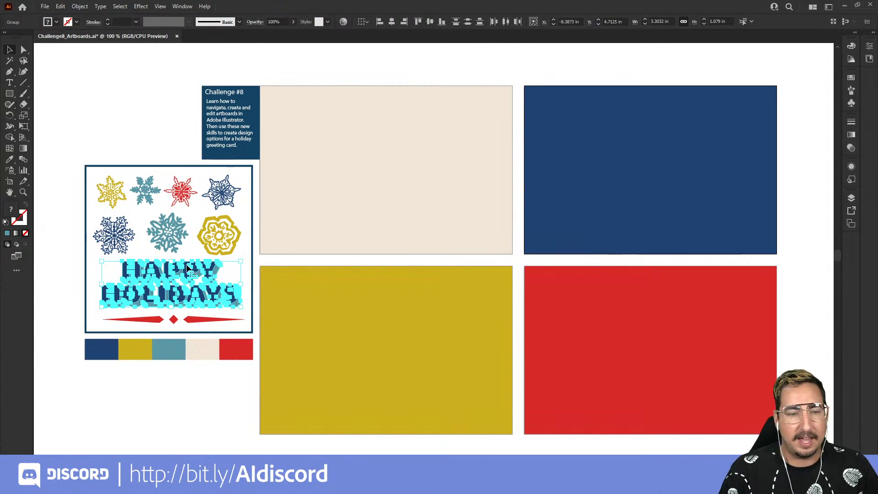
{"action": "right_click", "coordinate": [187, 265]}
{"action": "left_click", "coordinate": [211, 339]}
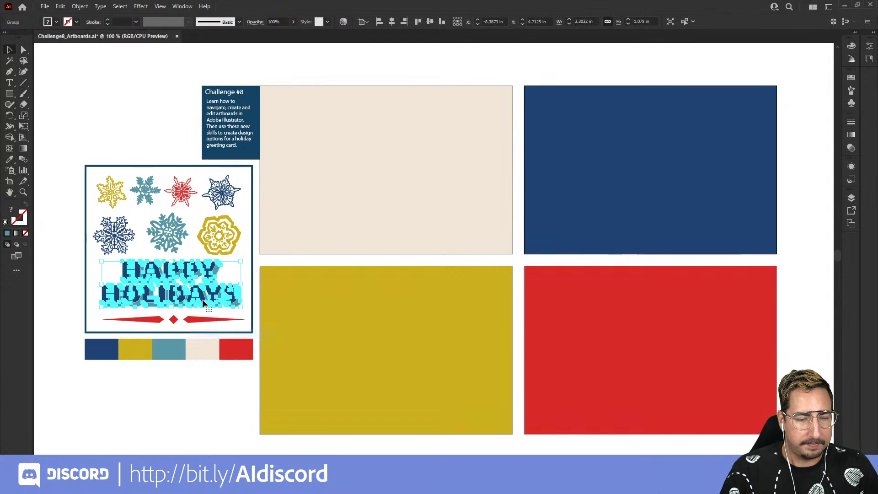
{"action": "left_click_drag", "start_coordinate": [206, 271], "coordinate": [416, 156]}
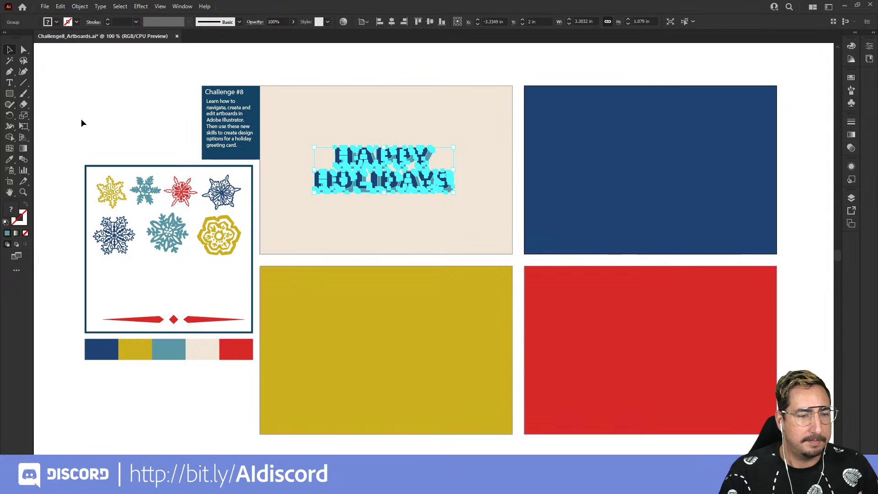
Scale the HAPPY HOLIDAYS lettering up to about 4.94 in wide and center it horizontally on the tan artboard
{"action": "left_click", "coordinate": [24, 115]}
{"action": "left_click_drag", "start_coordinate": [462, 127], "coordinate": [486, 102]}
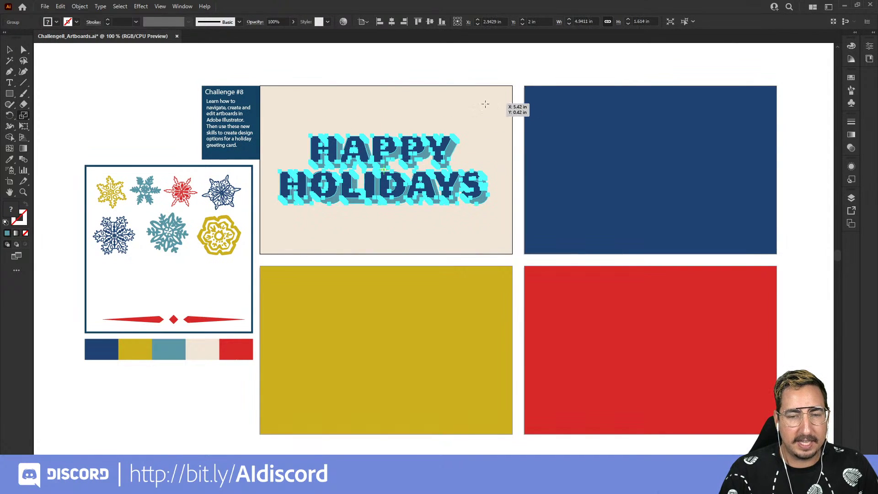
{"action": "key", "text": "v"}
{"action": "left_click", "coordinate": [384, 68]}
{"action": "left_click", "coordinate": [388, 137]}
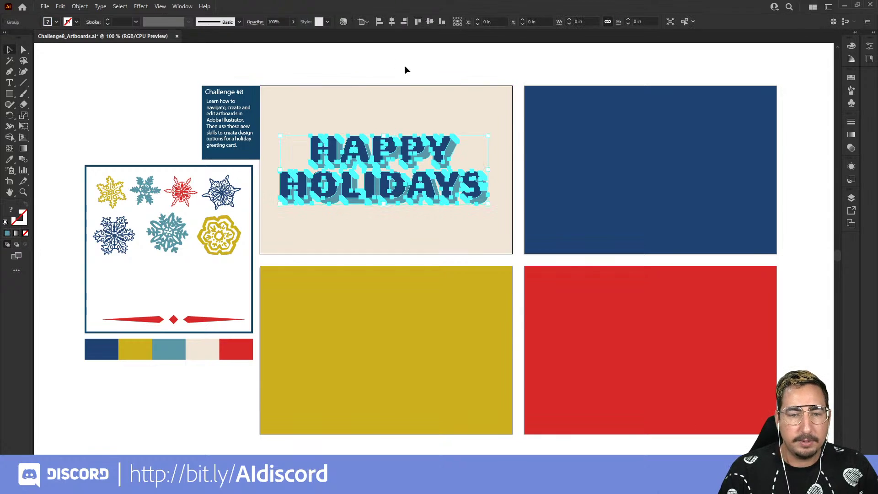
{"action": "left_click", "coordinate": [394, 23]}
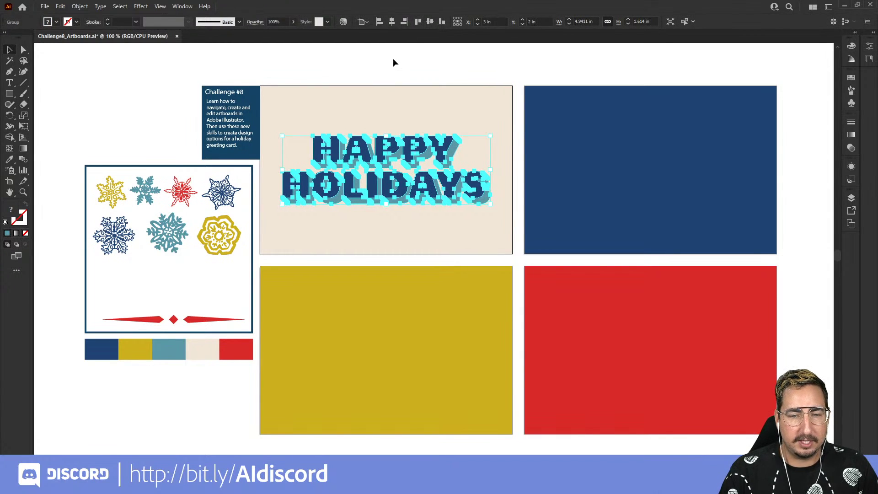
{"action": "left_click", "coordinate": [392, 69]}
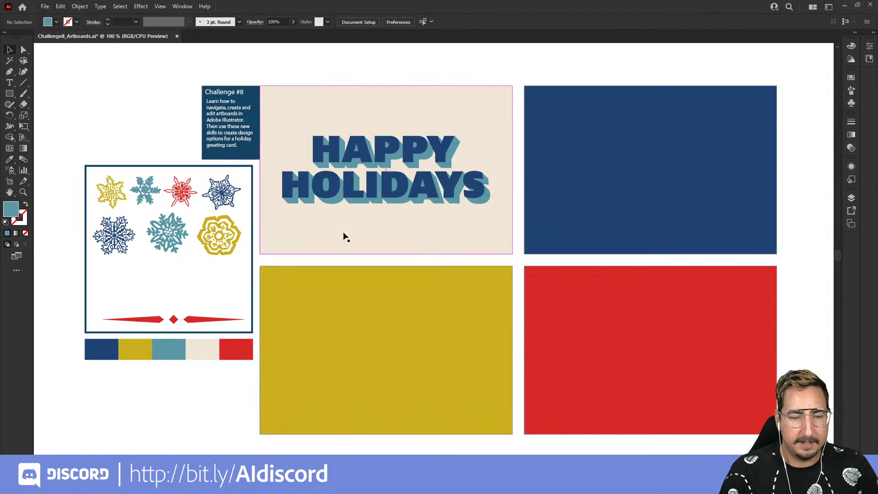
Place copies of the red ornamental divider above and below the HAPPY HOLIDAYS lettering, centered horizontally on the tan artboard
{"action": "left_click_drag", "start_coordinate": [204, 319], "coordinate": [414, 227]}
{"action": "left_click", "coordinate": [404, 110], "text": "shift"}
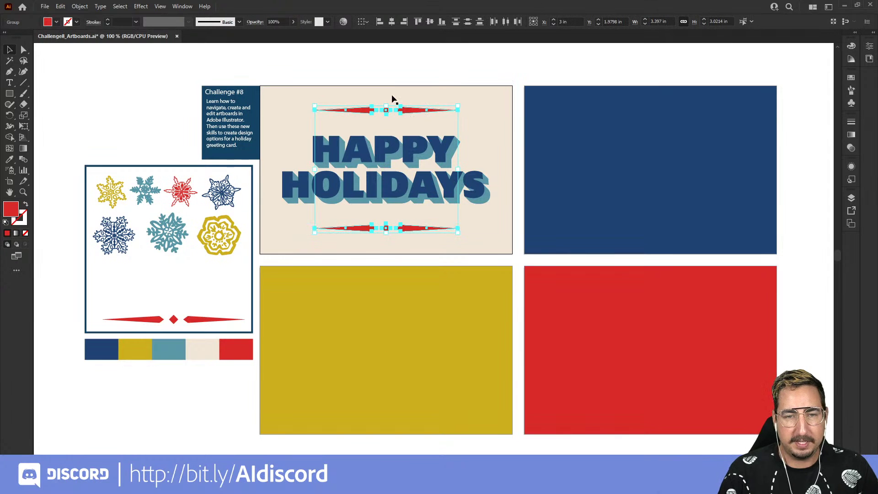
{"action": "left_click", "coordinate": [392, 22]}
{"action": "left_click", "coordinate": [396, 54]}
Draw two red rectangles, about 7.61 x 3.11 in overhanging the blue artboard and about 5.43 x 3.31 in overhanging the gold artboard
{"action": "key", "text": "z"}
{"action": "left_click", "coordinate": [394, 191]}
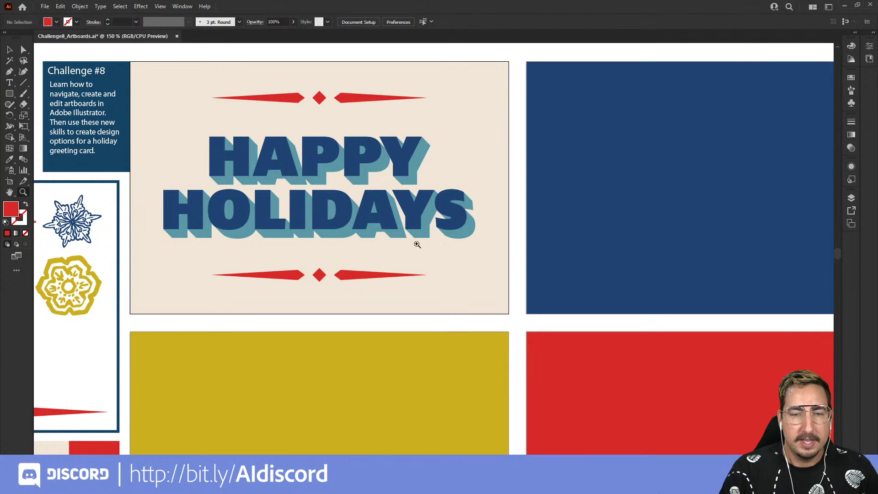
{"action": "left_click", "coordinate": [426, 279], "text": "alt"}
{"action": "left_click", "coordinate": [425, 279], "text": "alt"}
{"action": "left_click_drag", "start_coordinate": [442, 310], "coordinate": [316, 257]}
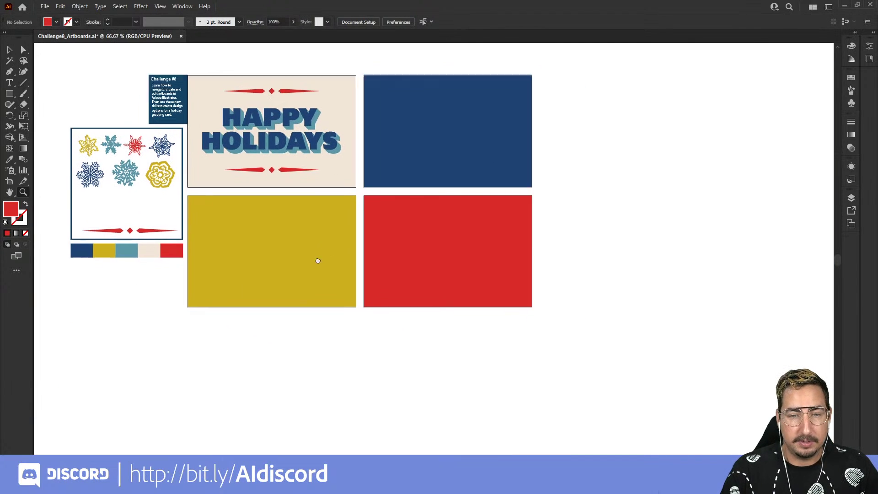
{"action": "key", "text": "m"}
{"action": "mouse_move", "coordinate": [419, 70]}
{"action": "left_mouse_down"}
{"action": "mouse_move", "coordinate": [678, 224]}
{"action": "mouse_move", "coordinate": [632, 156]}
{"action": "left_mouse_up"}
{"action": "left_click_drag", "start_coordinate": [364, 391], "coordinate": [212, 298]}
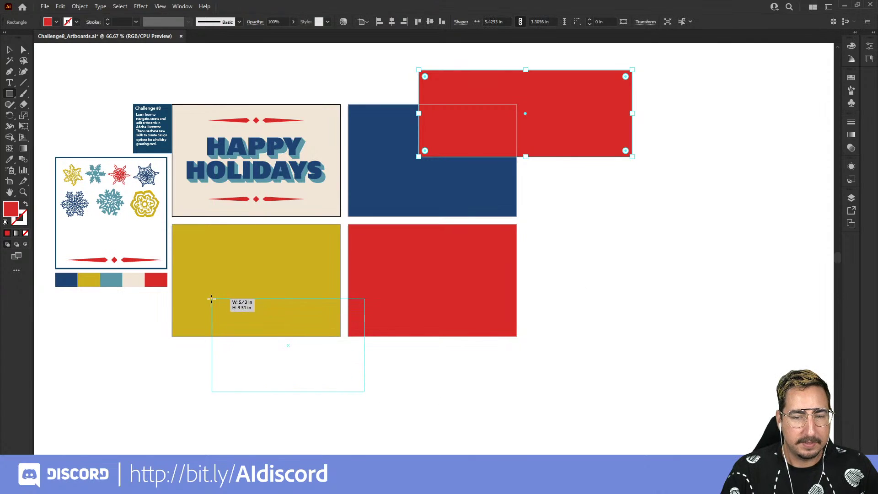
{"action": "key", "text": "v"}
{"action": "left_click", "coordinate": [593, 241]}
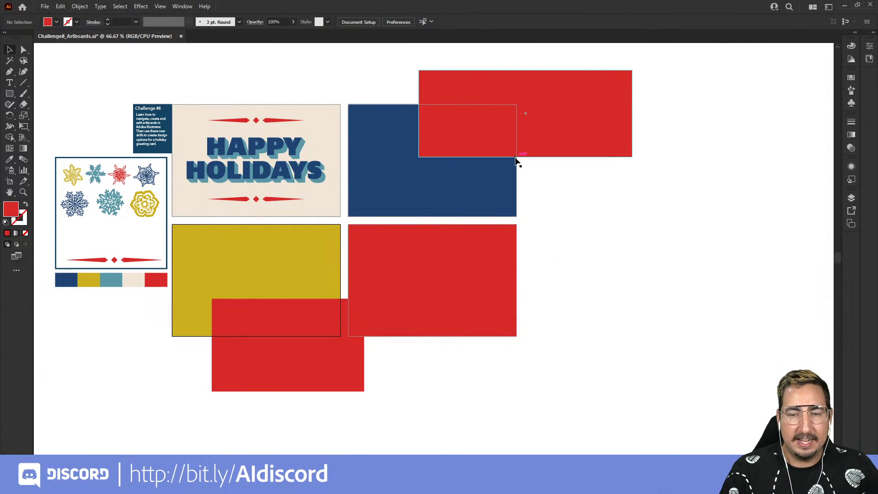
Examine how the artboard's edge line appears where the red rectangle overhangs the blue artboard
{"action": "left_click", "coordinate": [451, 151]}
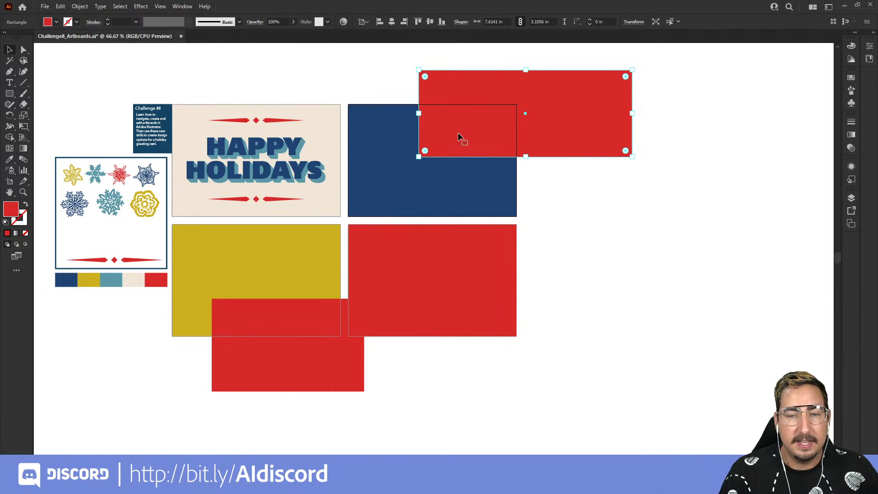
{"action": "key", "text": "z"}
{"action": "left_click", "coordinate": [480, 136]}
{"action": "left_click", "coordinate": [447, 208]}
{"action": "left_click", "coordinate": [445, 229]}
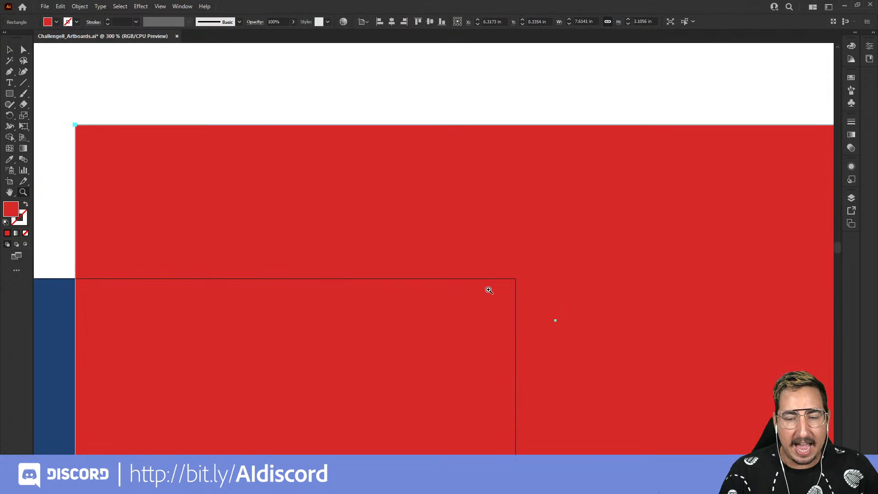
{"action": "left_click", "coordinate": [488, 290]}
{"action": "left_click", "coordinate": [441, 273], "text": "alt"}
{"action": "key", "text": "v"}
{"action": "left_click", "coordinate": [464, 96]}
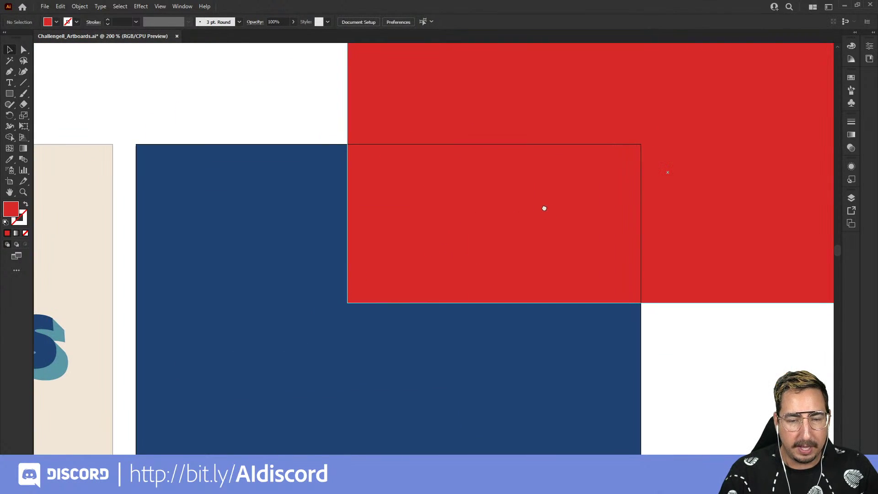
{"action": "left_click", "coordinate": [85, 197]}
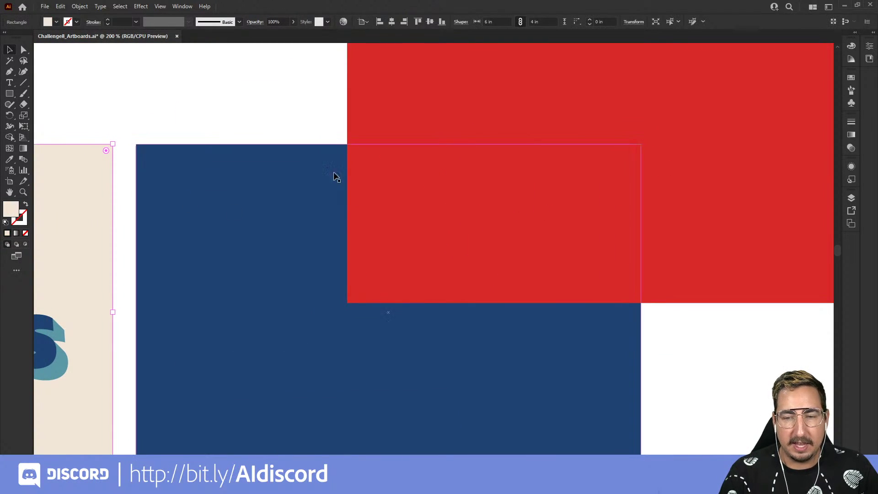
Delete the red rectangle overhanging the blue artboard
{"action": "left_click", "coordinate": [388, 200]}
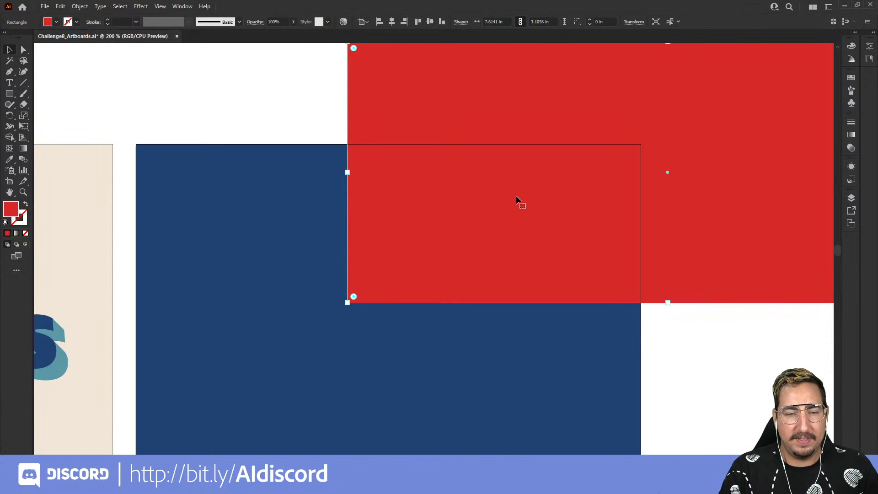
{"action": "key", "text": "Delete"}
{"action": "key", "text": "z"}
{"action": "left_click", "coordinate": [427, 263], "text": "alt"}
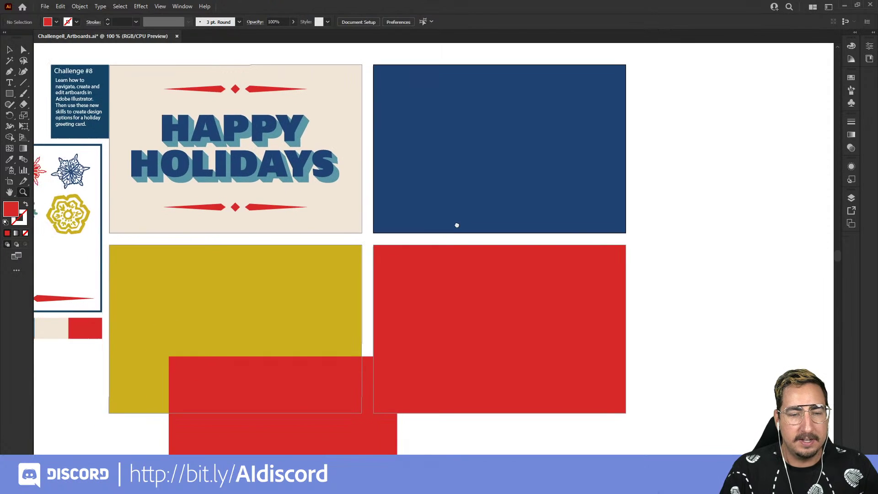
{"action": "scroll", "coordinate": [457, 224], "scroll_direction": "down", "scroll_amount": 5}
{"action": "scroll", "coordinate": [435, 239], "scroll_direction": "left", "scroll_amount": 3}
{"action": "key", "text": "v"}
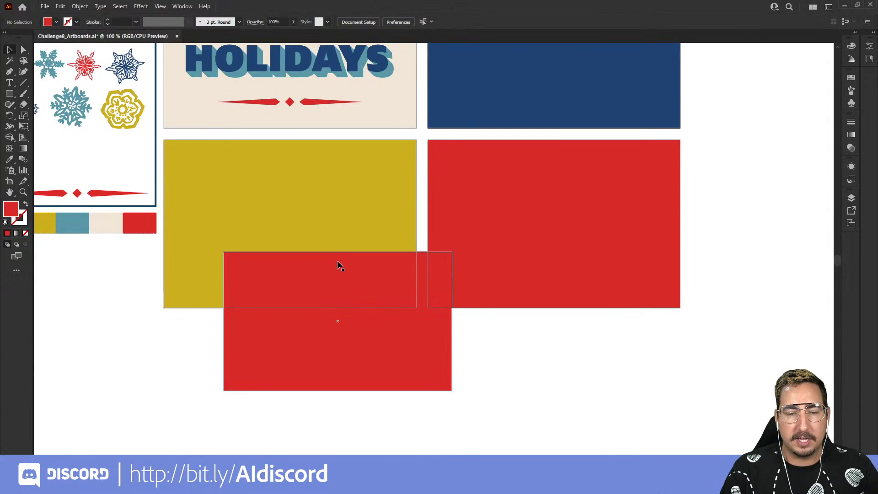
Try to align the red rectangle to the horizontal center and top of the active artboard, and undo both alignments
{"action": "left_click", "coordinate": [385, 357]}
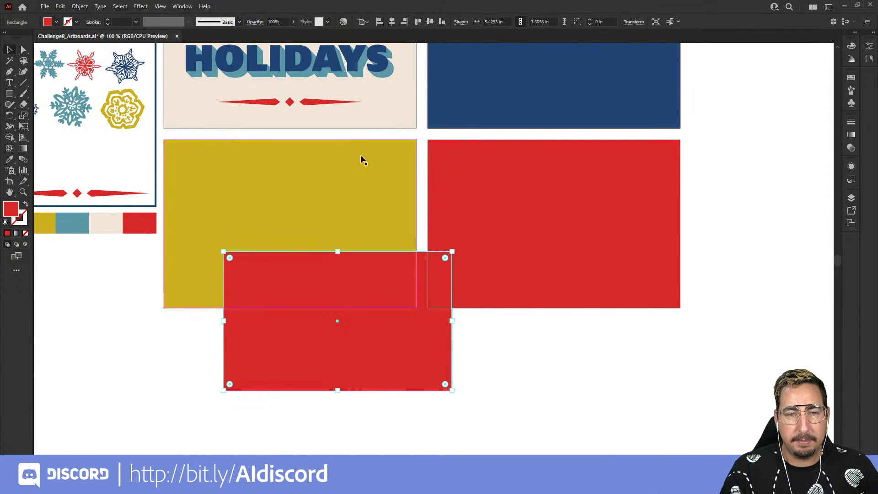
{"action": "left_click", "coordinate": [392, 23]}
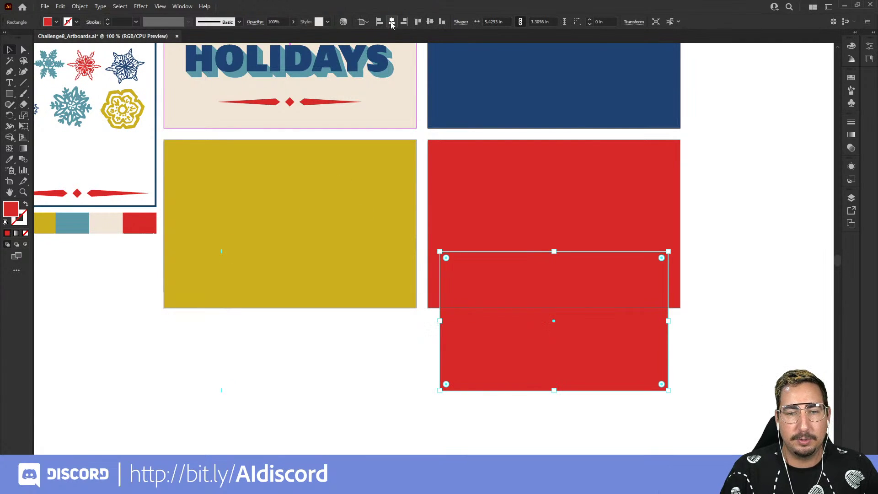
{"action": "left_click", "coordinate": [418, 22]}
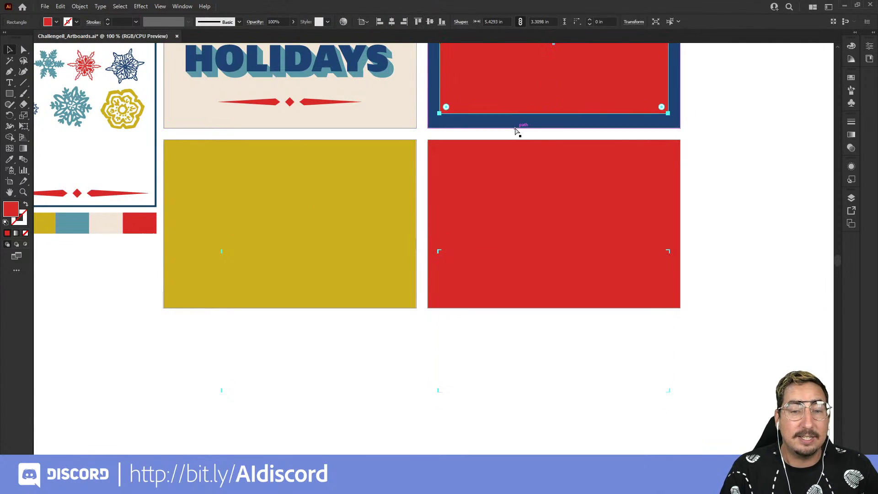
{"action": "key", "text": "ctrl+z"}
{"action": "key", "text": "ctrl+z"}
Make the gold artboard active and center the red rectangle on it horizontally and vertically
{"action": "left_click", "coordinate": [331, 282]}
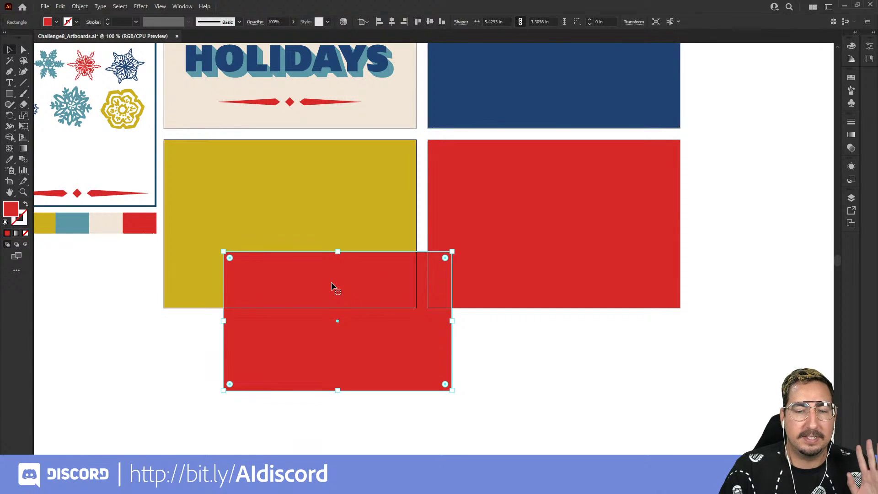
{"action": "left_click", "coordinate": [394, 23]}
{"action": "left_click", "coordinate": [430, 21]}
{"action": "left_click", "coordinate": [429, 327]}
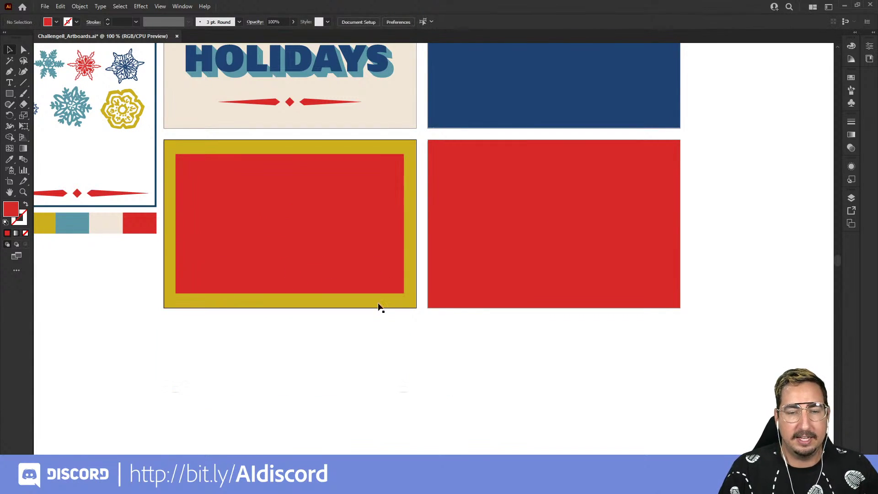
Delete the red rectangle from the gold artboard
{"action": "left_click", "coordinate": [362, 255]}
{"action": "key", "text": "Delete"}
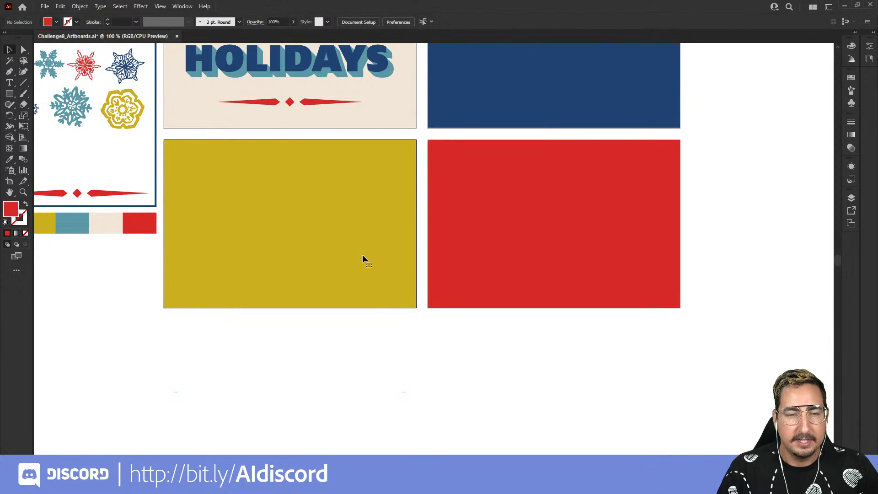
{"action": "scroll", "coordinate": [362, 254], "scroll_direction": "up", "scroll_amount": 5}
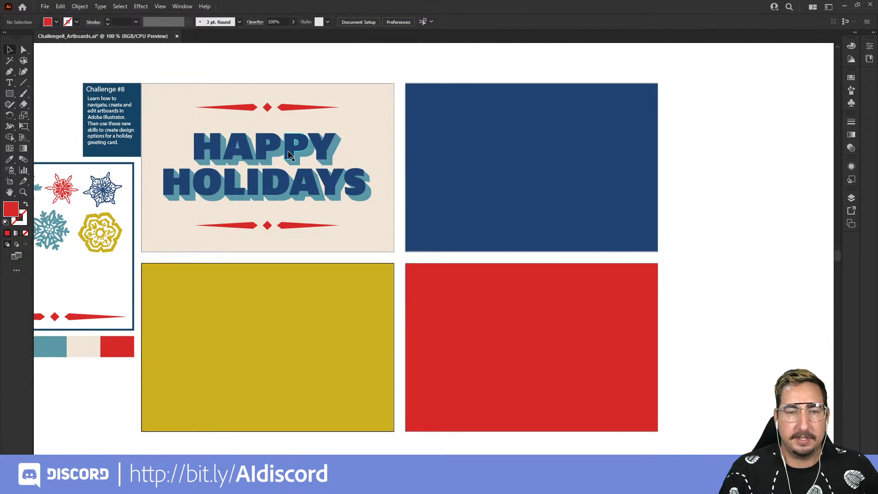
Lock the tan background rectangle behind the HAPPY HOLIDAYS lettering so that it stays out of selections
{"action": "left_click", "coordinate": [291, 156]}
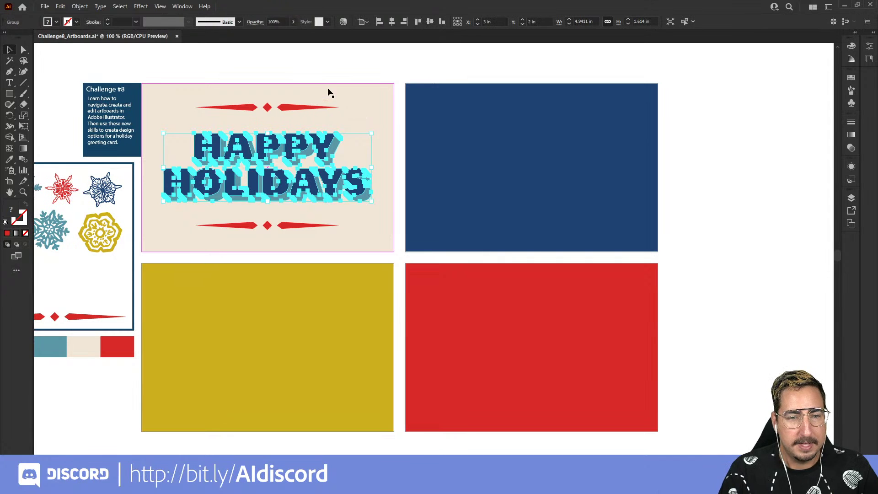
{"action": "left_click_drag", "start_coordinate": [334, 62], "coordinate": [210, 240]}
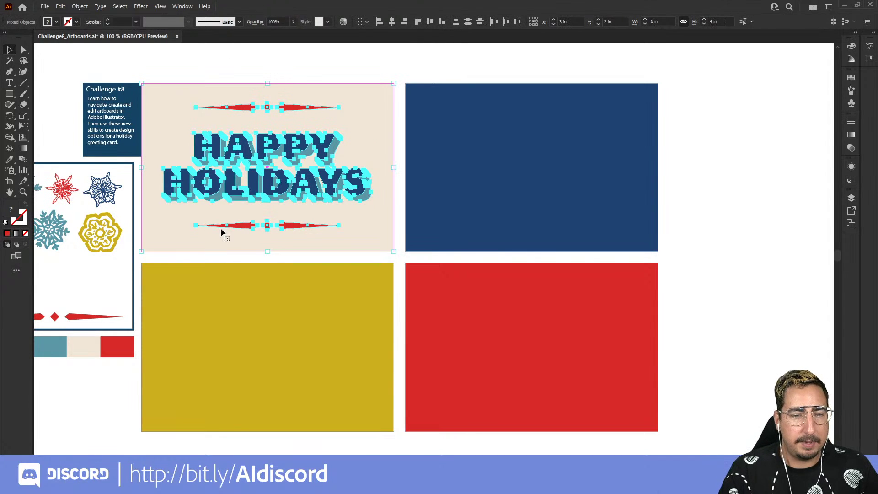
{"action": "left_click", "coordinate": [201, 79]}
{"action": "left_click", "coordinate": [192, 94]}
{"action": "key", "text": "ctrl+2"}
Cut the HAPPY HOLIDAYS lettering and both red dividers from the tan artboard and paste them on all artboards
{"action": "left_click_drag", "start_coordinate": [188, 92], "coordinate": [341, 238]}
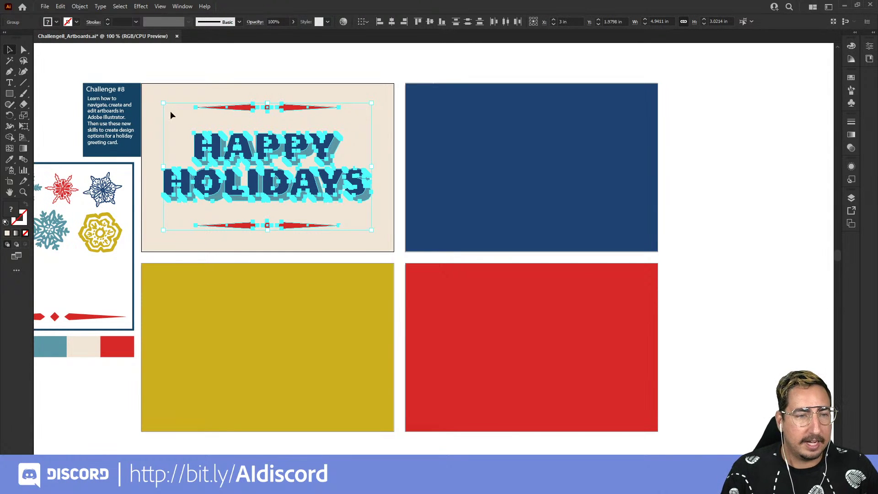
{"action": "left_click", "coordinate": [63, 8]}
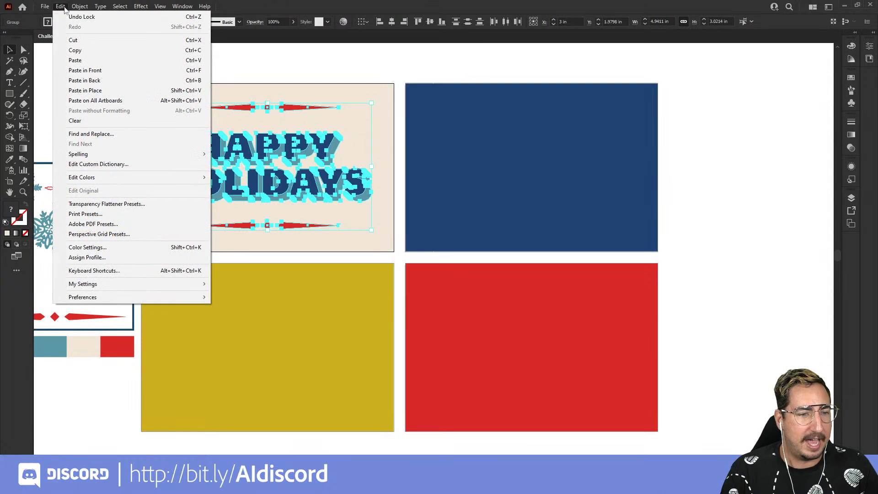
{"action": "left_click", "coordinate": [89, 43]}
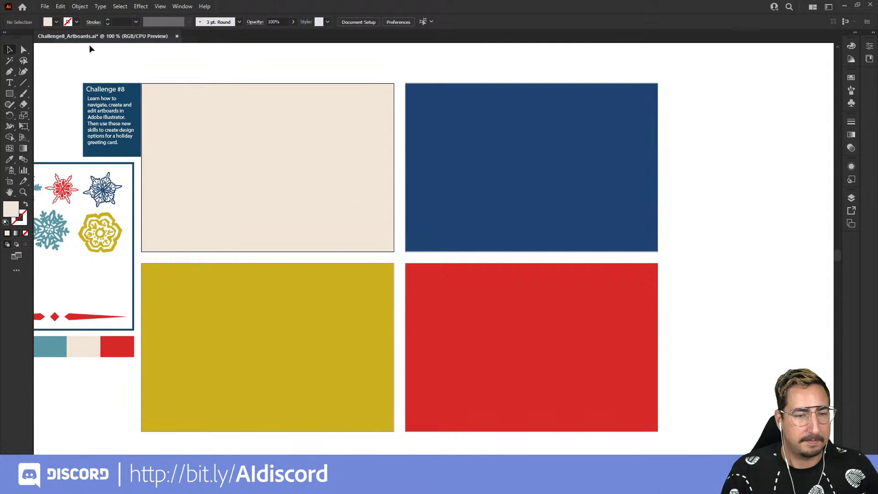
{"action": "left_click", "coordinate": [62, 8]}
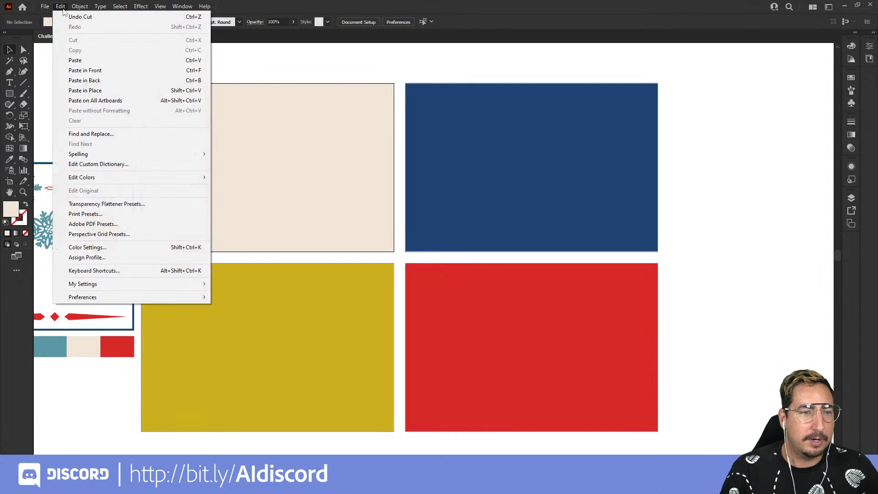
{"action": "left_click", "coordinate": [108, 101]}
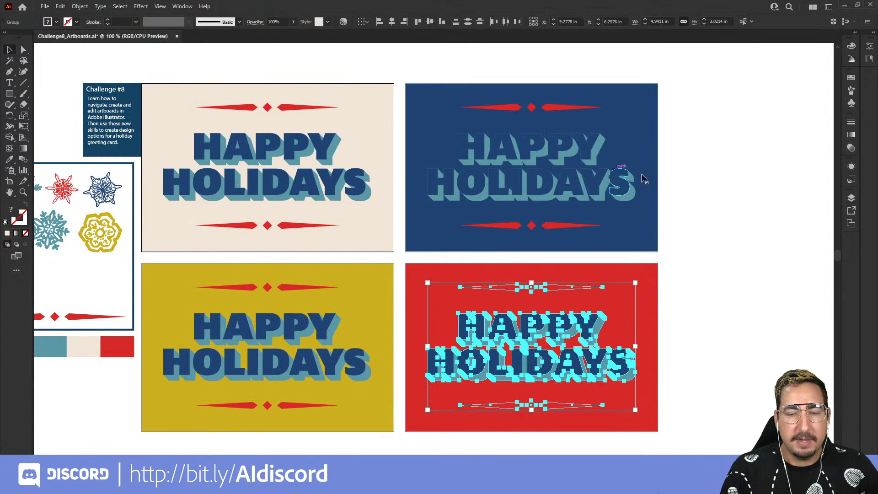
{"action": "left_click", "coordinate": [736, 191]}
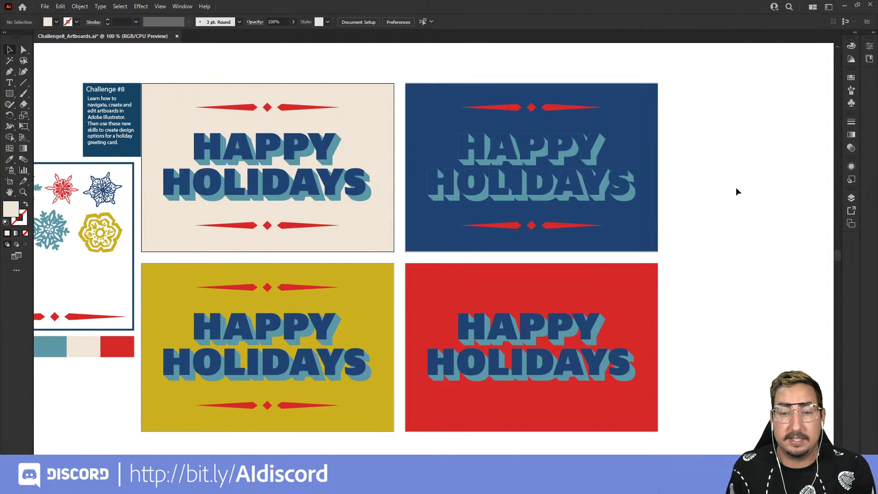
Recolor the front letters of HAPPY HOLIDAYS on the blue artboard white, leaving their teal extrusion as it is
{"action": "left_click", "coordinate": [590, 146]}
{"action": "left_click", "coordinate": [678, 145]}
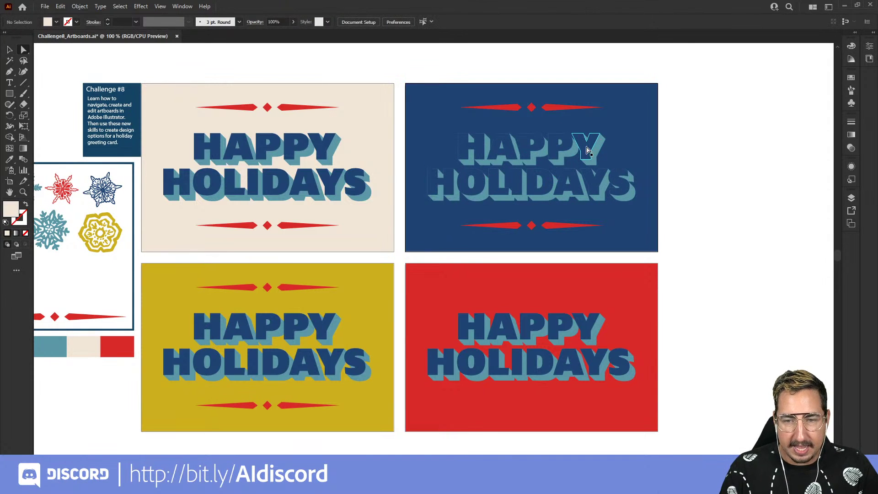
{"action": "left_click", "coordinate": [587, 148]}
{"action": "left_click", "coordinate": [590, 151]}
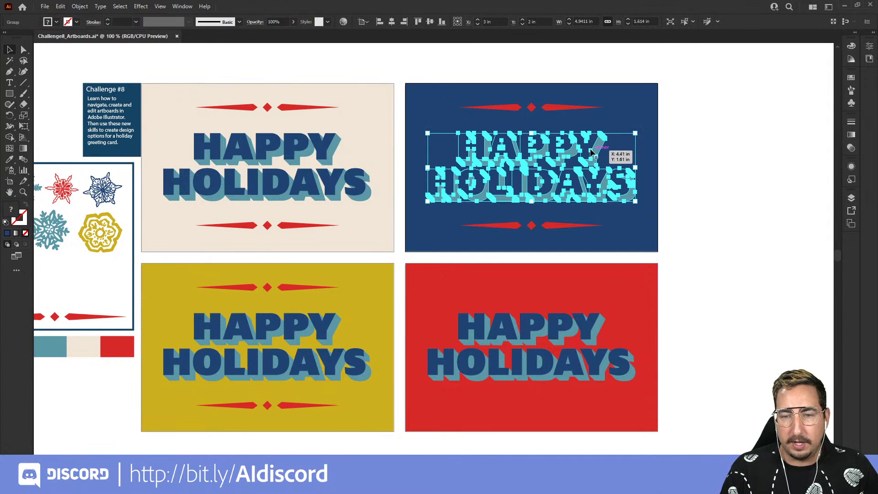
{"action": "double_click", "coordinate": [590, 154]}
{"action": "key", "text": "i"}
{"action": "left_click", "coordinate": [699, 148]}
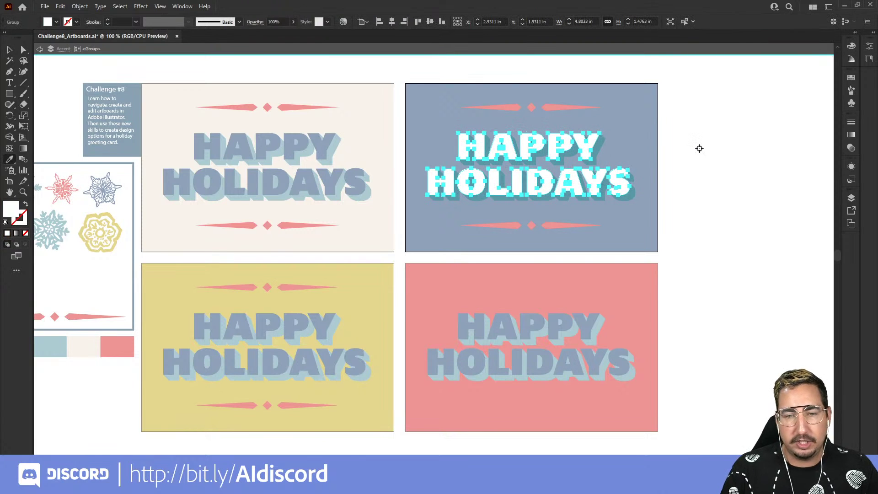
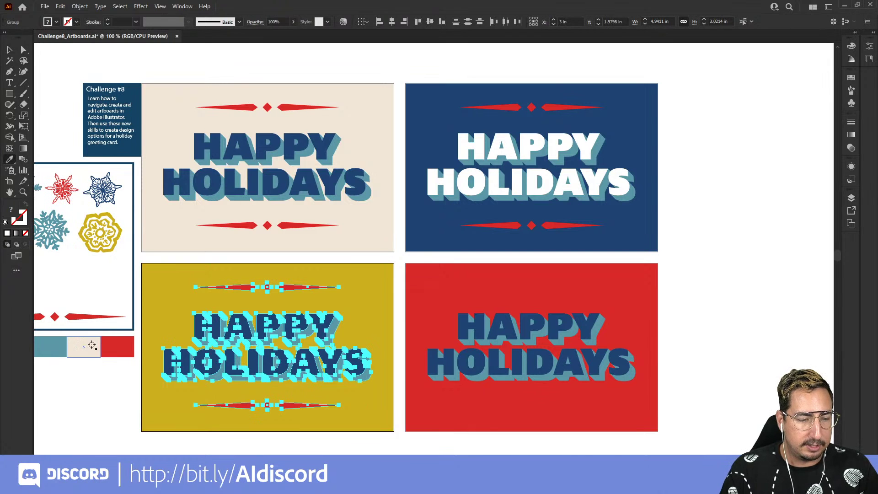
Recolor the gold artboard's lettering extrusion and dividers white and its front letters with the teal from the palette swatches
{"action": "key", "text": "v"}
{"action": "left_click", "coordinate": [105, 376]}
{"action": "double_click", "coordinate": [204, 339]}
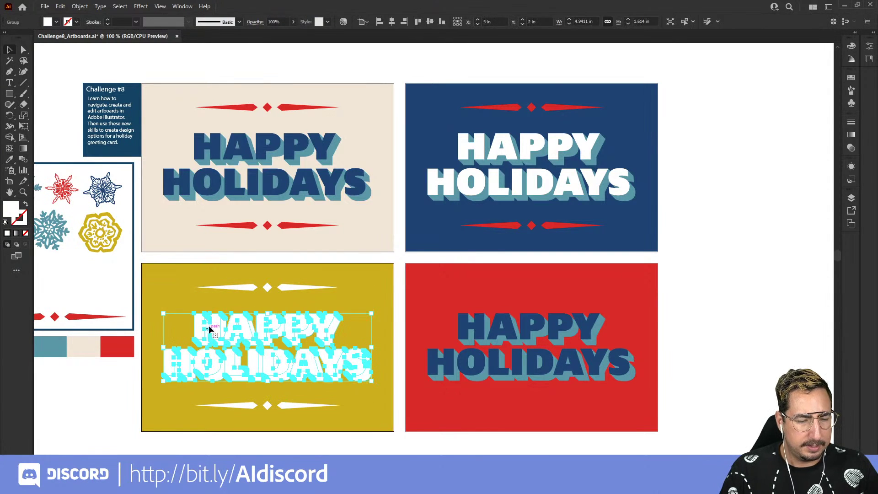
{"action": "left_click", "coordinate": [215, 324]}
{"action": "key", "text": "i"}
{"action": "left_click", "coordinate": [50, 346]}
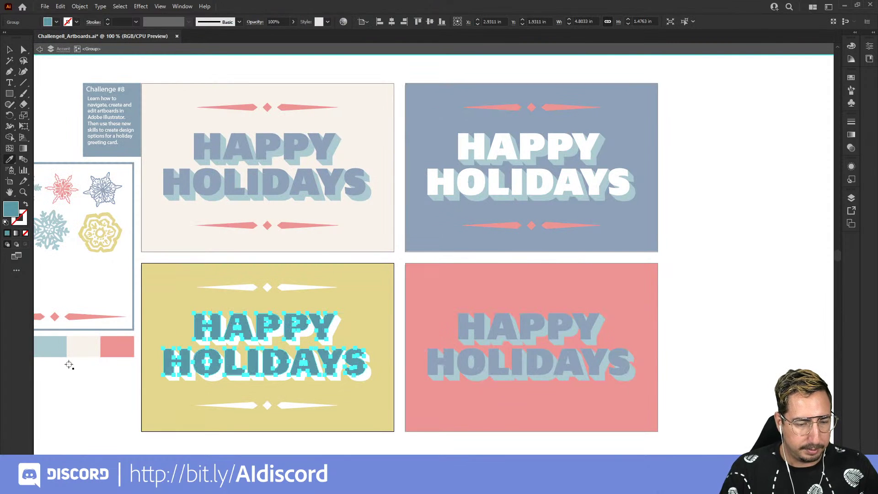
{"action": "key", "text": "v"}
{"action": "double_click", "coordinate": [88, 388]}
Recolor both ornamental dividers on the red artboard white
{"action": "scroll", "coordinate": [435, 285], "scroll_direction": "down", "scroll_amount": 1}
{"action": "scroll", "coordinate": [435, 286], "scroll_direction": "right", "scroll_amount": 1}
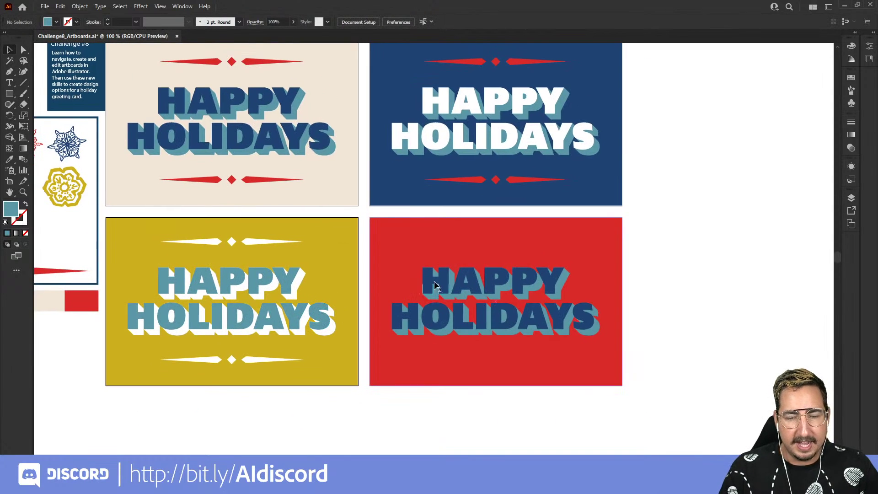
{"action": "left_click", "coordinate": [493, 241]}
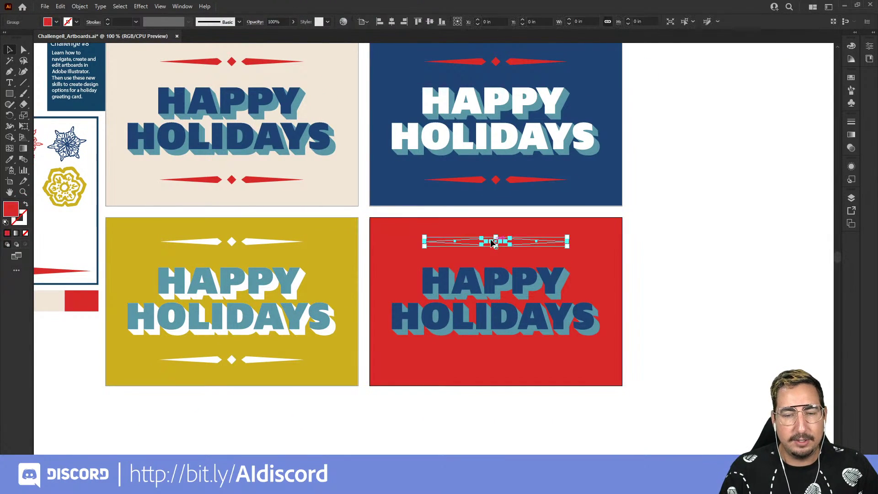
{"action": "left_click", "coordinate": [497, 361], "text": "shift"}
{"action": "key", "text": "i"}
{"action": "left_click", "coordinate": [662, 324]}
{"action": "key", "text": "v"}
{"action": "left_click", "coordinate": [678, 256]}
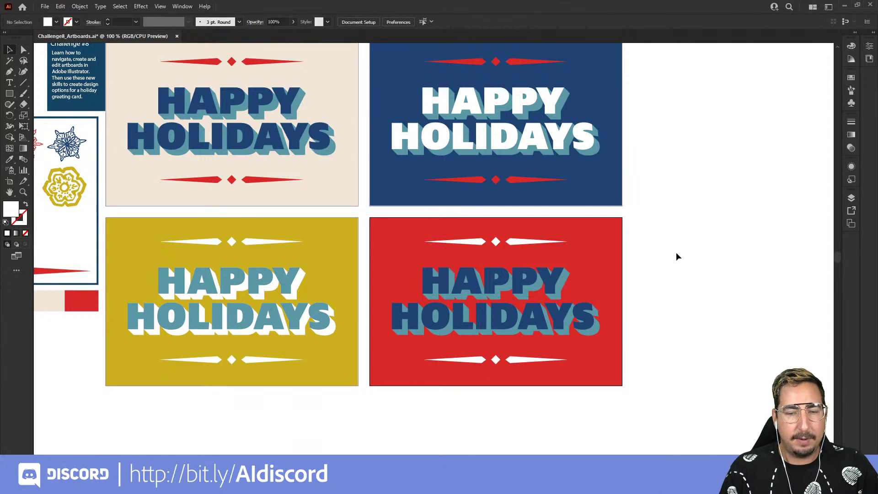
Move the framed snowflake and divider assets with their color swatches farther left, away from the artboards
{"action": "scroll", "coordinate": [688, 265], "scroll_direction": "up", "scroll_amount": 1}
{"action": "scroll", "coordinate": [688, 266], "scroll_direction": "left", "scroll_amount": 1}
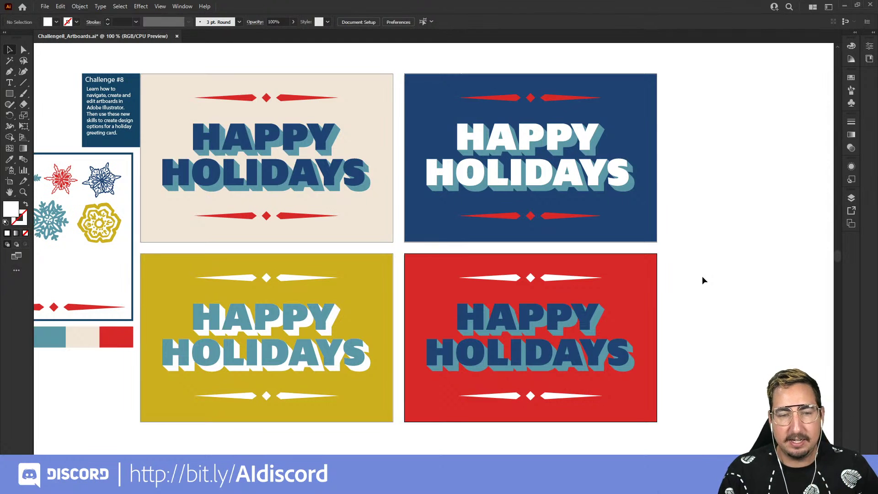
{"action": "key", "text": "ctrl+minus"}
{"action": "left_click_drag", "start_coordinate": [99, 195], "coordinate": [233, 350]}
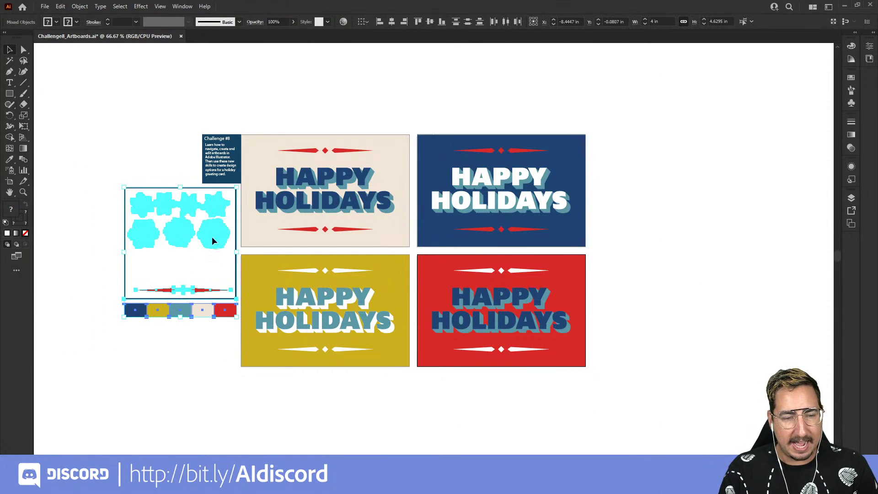
{"action": "left_click_drag", "start_coordinate": [215, 236], "coordinate": [104, 253]}
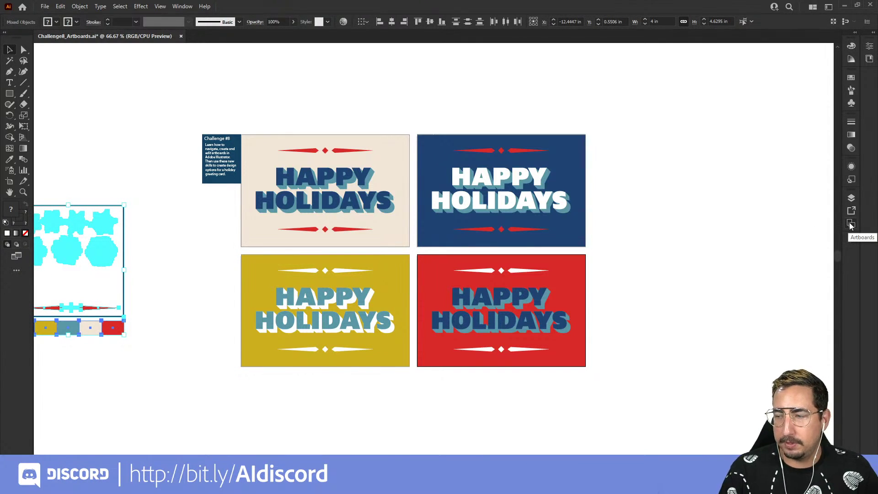
Show the list of artboards and use it to view individual artboards, including Tan and Blue, fitted to the window
{"action": "left_click", "coordinate": [181, 7]}
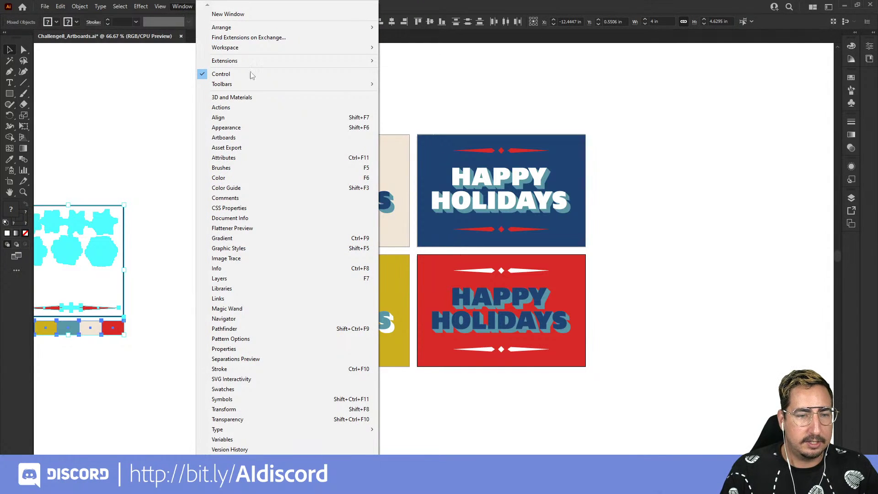
{"action": "left_click", "coordinate": [256, 137]}
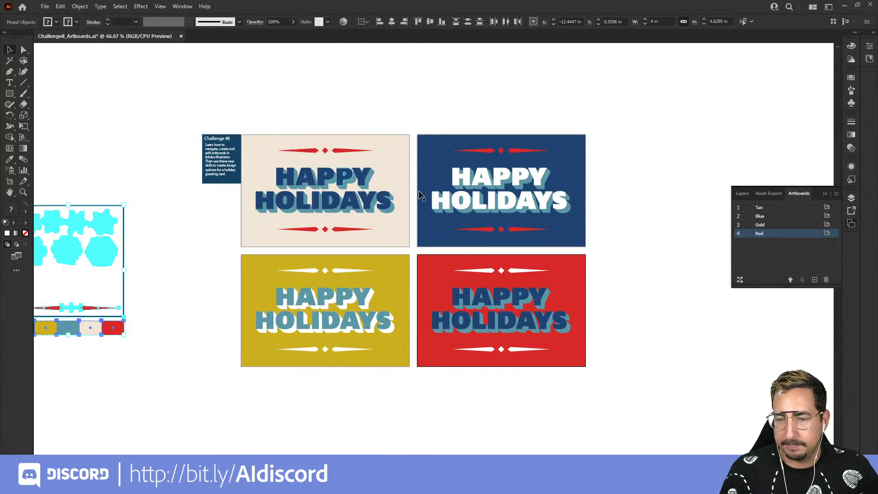
{"action": "double_click", "coordinate": [747, 217]}
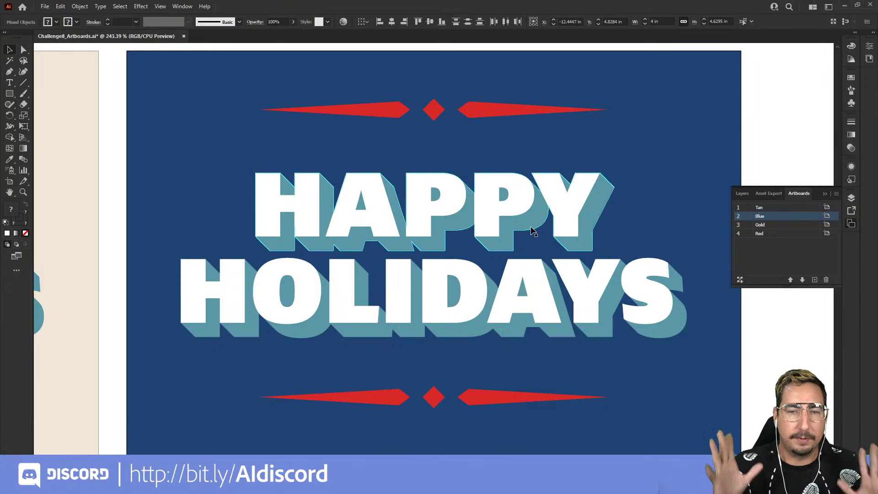
{"action": "double_click", "coordinate": [783, 235]}
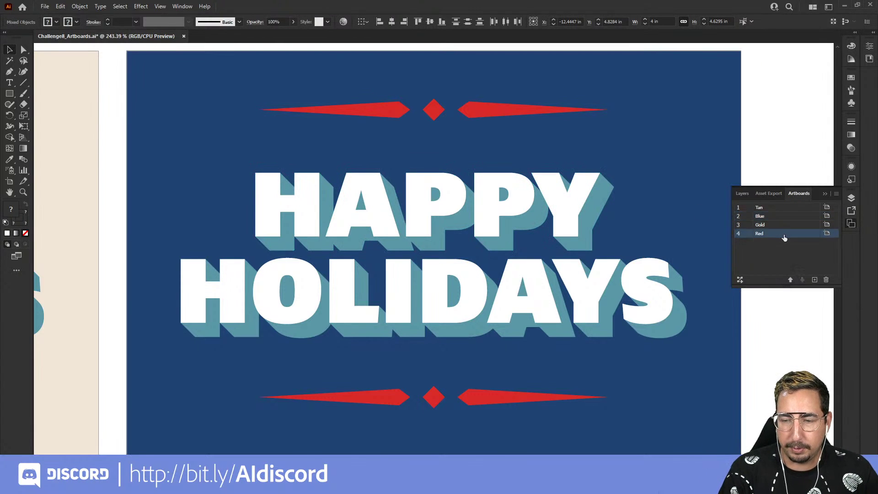
{"action": "double_click", "coordinate": [771, 208]}
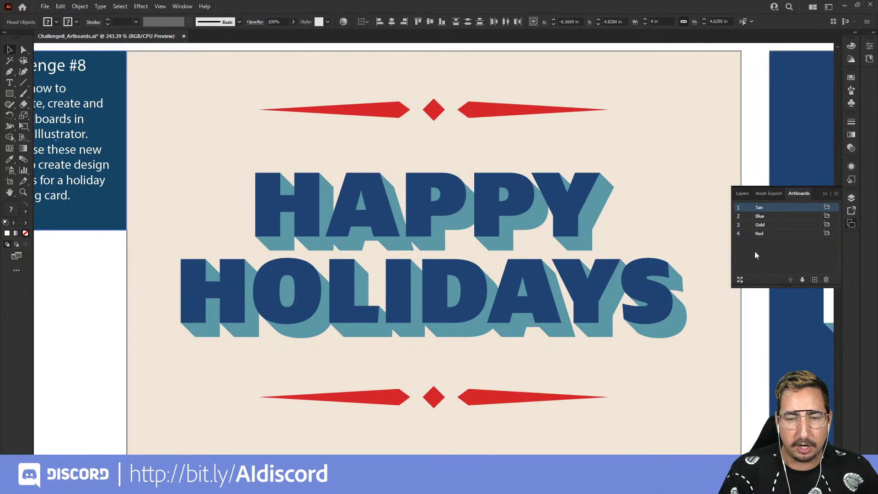
{"action": "double_click", "coordinate": [771, 217]}
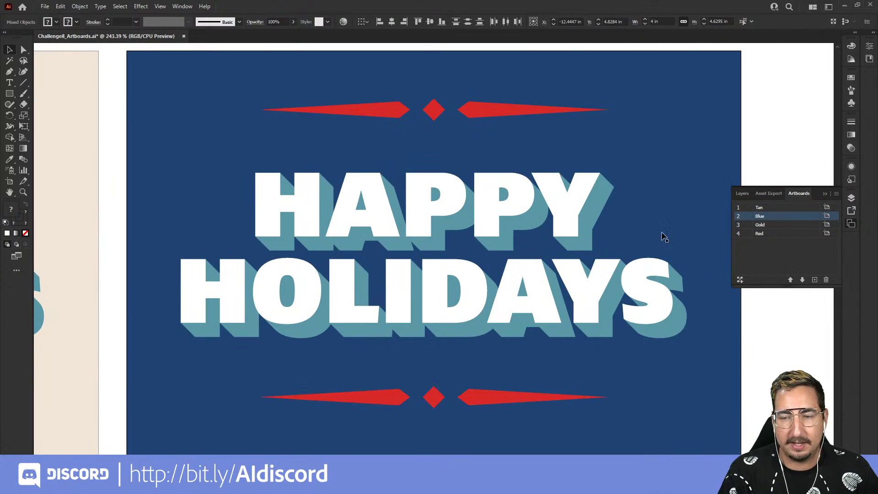
Zoom out from the blue artboard to 100% to view it together with the neighboring tan, gold and red cards
{"action": "left_click", "coordinate": [392, 231]}
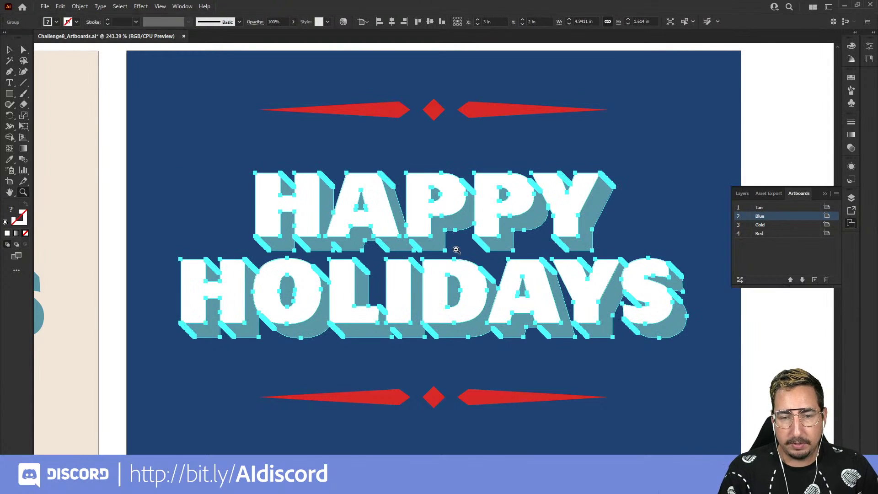
{"action": "left_click", "coordinate": [429, 270], "text": "ctrl+alt"}
{"action": "left_click", "coordinate": [428, 270], "text": "ctrl+alt"}
{"action": "left_click", "coordinate": [429, 270], "text": "ctrl+alt"}
{"action": "left_click_drag", "start_coordinate": [354, 189], "coordinate": [385, 141]}
{"action": "left_click", "coordinate": [386, 138]}
{"action": "left_click", "coordinate": [393, 181]}
{"action": "key", "text": "z"}
{"action": "left_click", "coordinate": [434, 207]}
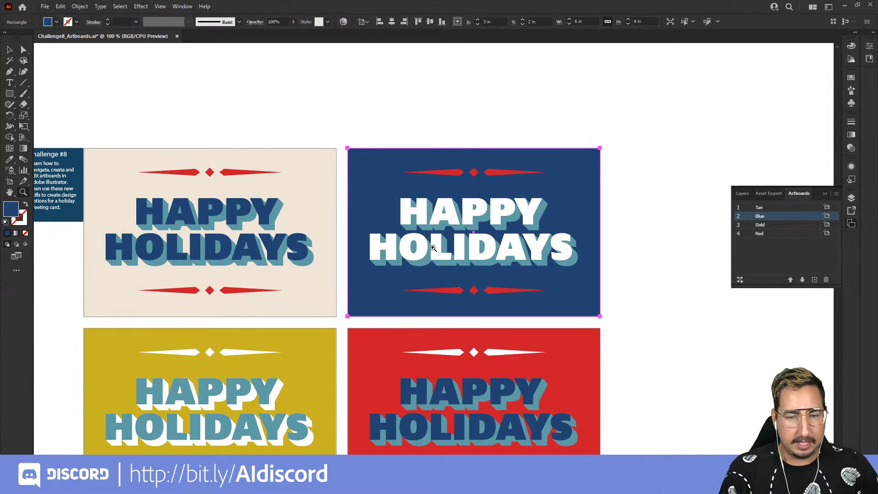
Deselect the blue background and duplicate the Tan artboard, accepting that locked objects are not copied along
{"action": "scroll", "coordinate": [432, 188], "scroll_direction": "down", "scroll_amount": 2}
{"action": "left_click_drag", "start_coordinate": [432, 188], "coordinate": [490, 171]}
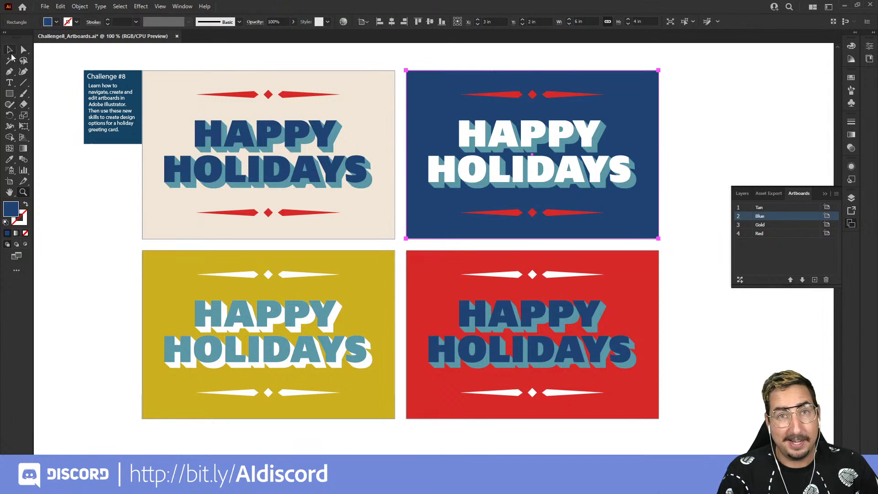
{"action": "left_click", "coordinate": [10, 50]}
{"action": "left_click", "coordinate": [348, 131]}
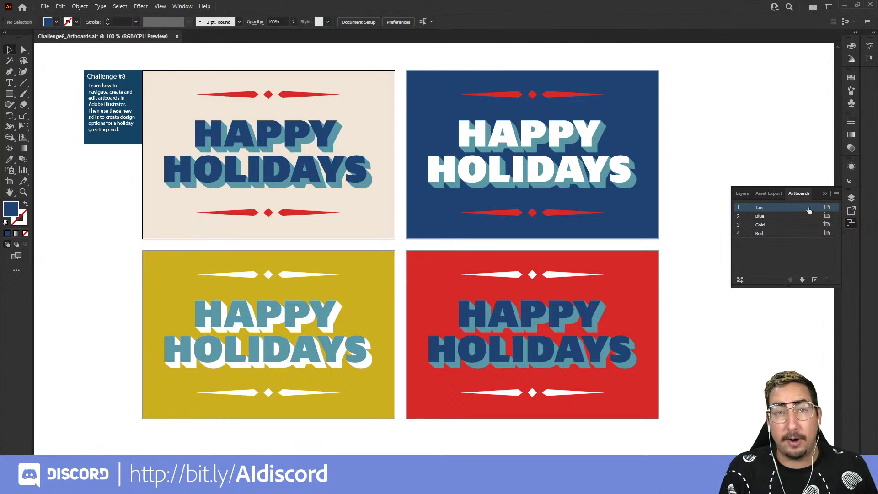
{"action": "left_click", "coordinate": [836, 194]}
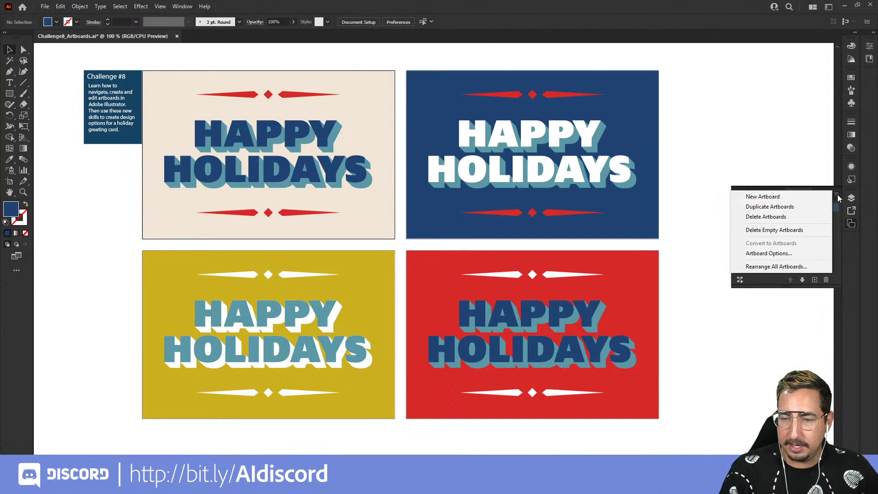
{"action": "left_click", "coordinate": [814, 207]}
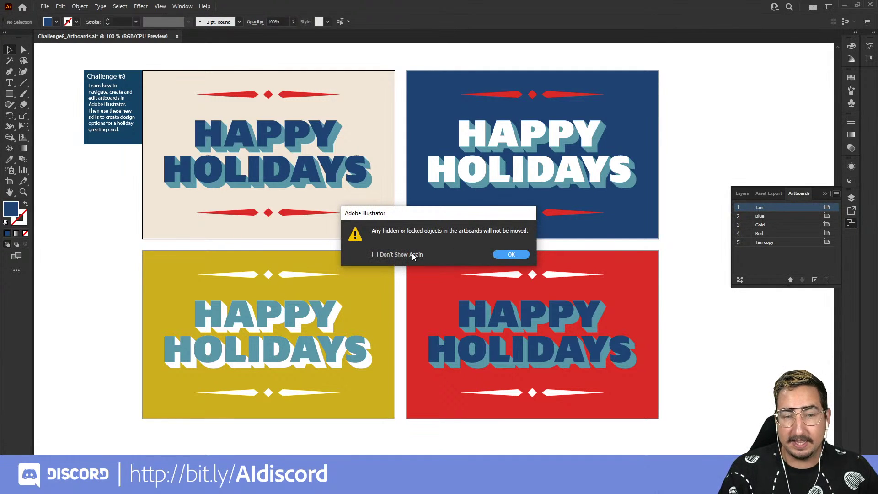
{"action": "left_click", "coordinate": [511, 254]}
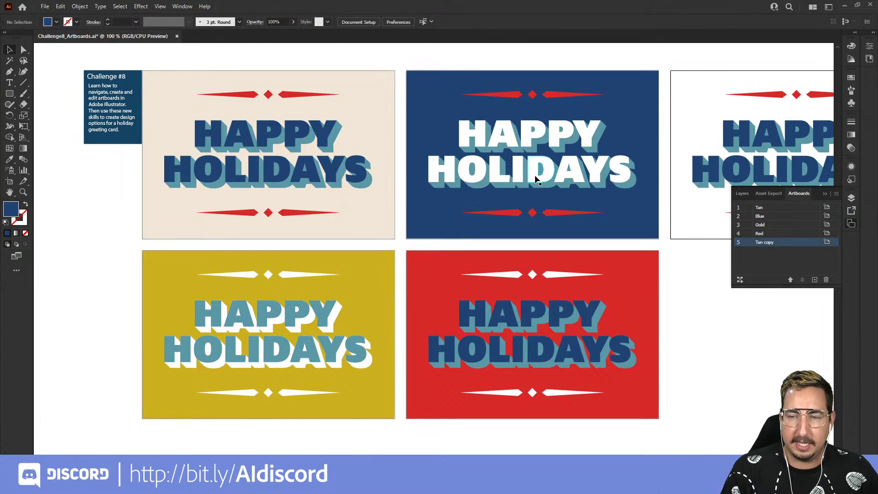
Duplicate the Tan copy artboard to make another white card beside it
{"action": "left_click_drag", "start_coordinate": [677, 126], "coordinate": [398, 163]}
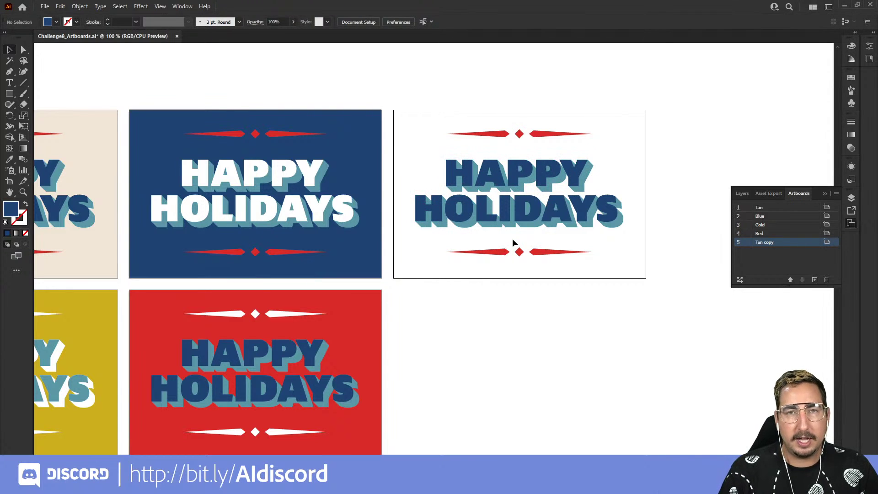
{"action": "left_click", "coordinate": [836, 193]}
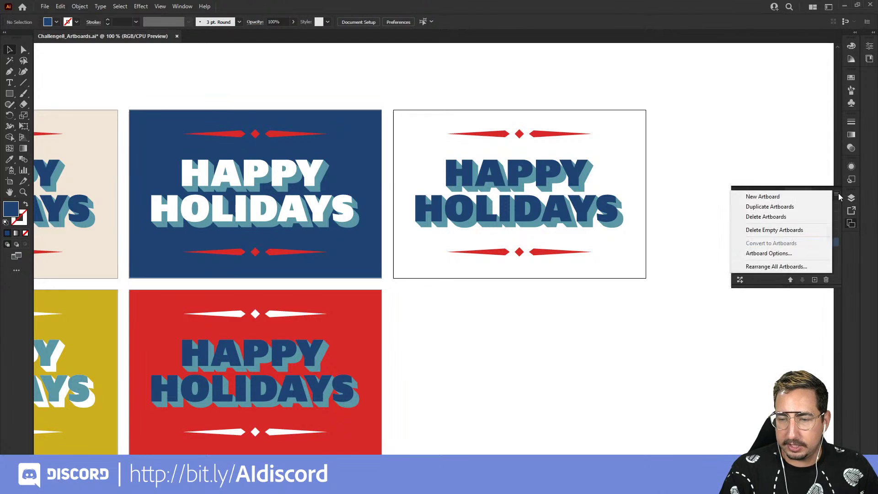
{"action": "left_click", "coordinate": [806, 207]}
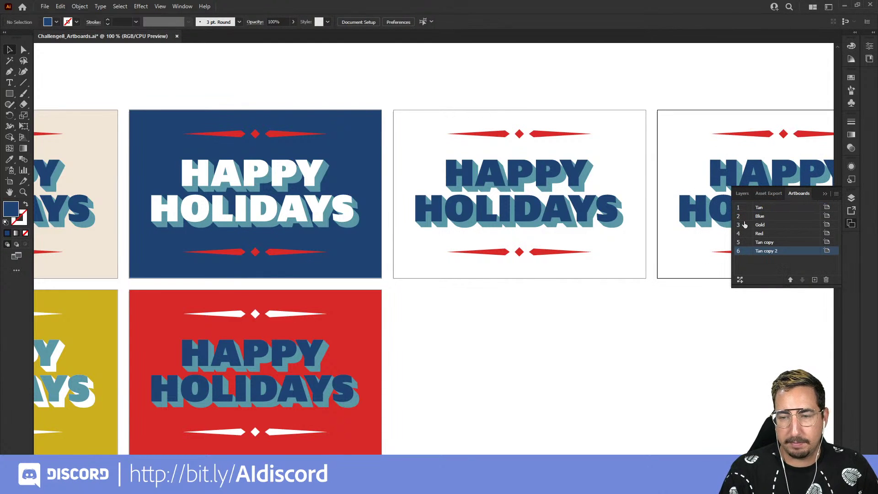
Recolor the lettering and both dividers on the newest white card with the dark blue sampled from the blue card's background
{"action": "key", "text": "z"}
{"action": "left_click", "coordinate": [476, 263], "text": "alt"}
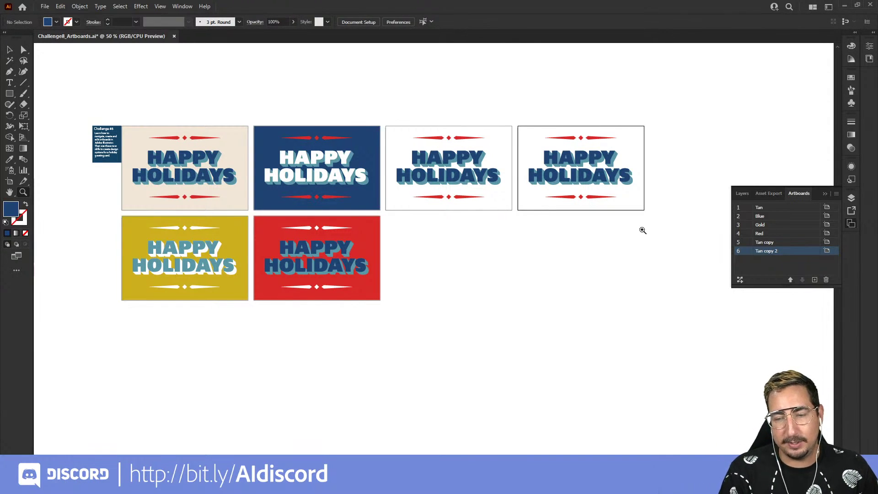
{"action": "key", "text": "v"}
{"action": "left_click_drag", "start_coordinate": [549, 111], "coordinate": [616, 211]}
{"action": "key", "text": "i"}
{"action": "left_click", "coordinate": [364, 203]}
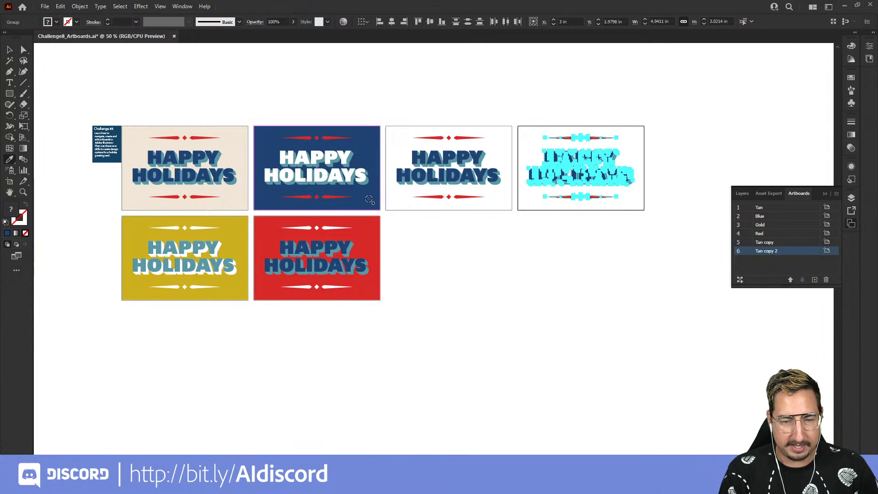
Rename the fifth artboard White and the sixth All Blue, and deselect the artwork
{"action": "double_click", "coordinate": [769, 242]}
{"action": "type", "text": "White"}
{"action": "key", "text": "Return"}
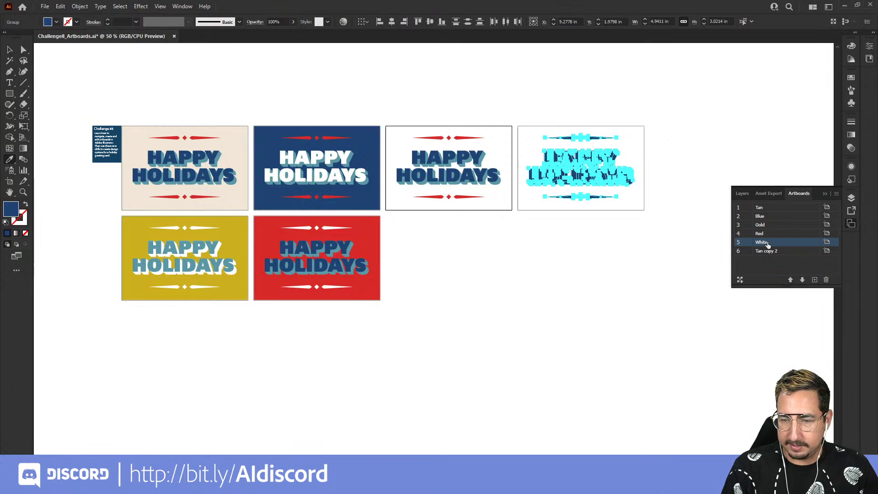
{"action": "double_click", "coordinate": [767, 249]}
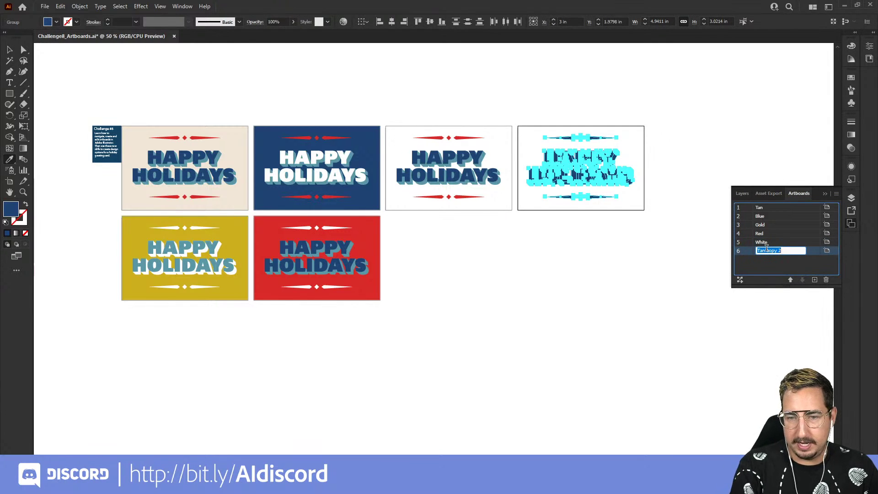
{"action": "type", "text": "B"}
{"action": "type", "text": "ll Blue"}
{"action": "key", "text": "Return"}
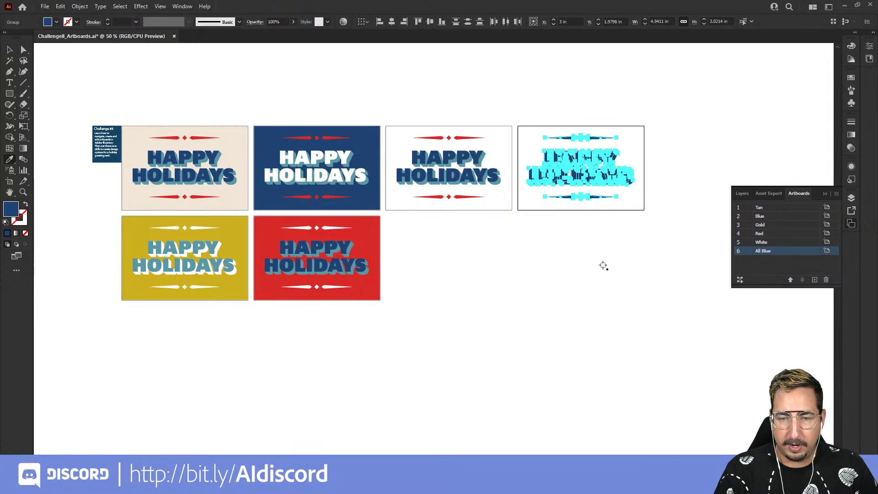
{"action": "key", "text": "v"}
{"action": "left_click", "coordinate": [539, 220]}
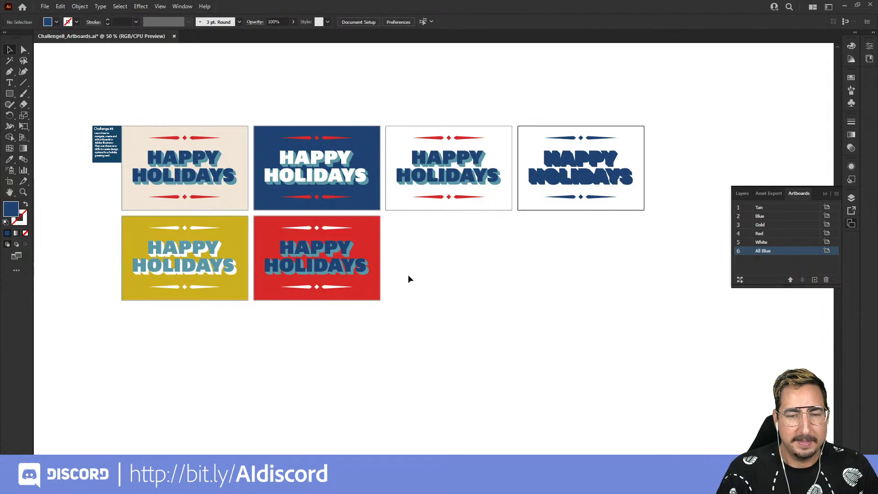
Try rearranging all artboards into 2 columns with 0.5 in spacing, moving the artwork with them
{"action": "left_click", "coordinate": [740, 280]}
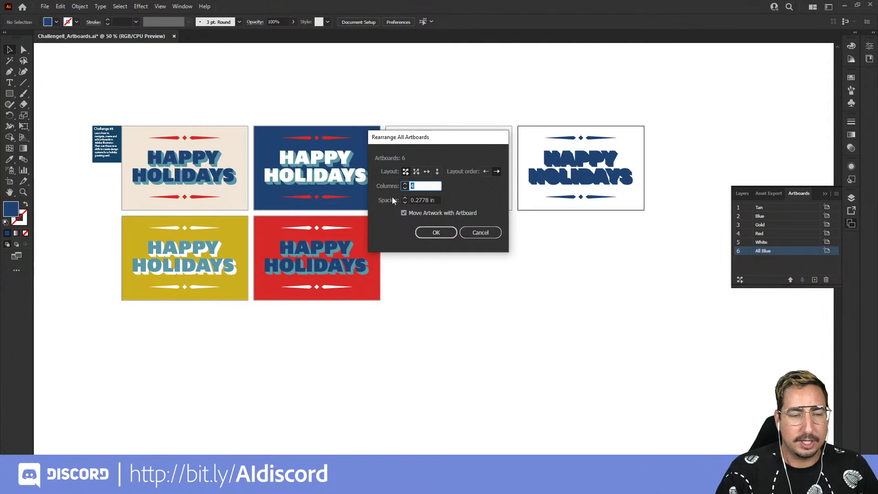
{"action": "left_click_drag", "start_coordinate": [410, 143], "coordinate": [448, 214]}
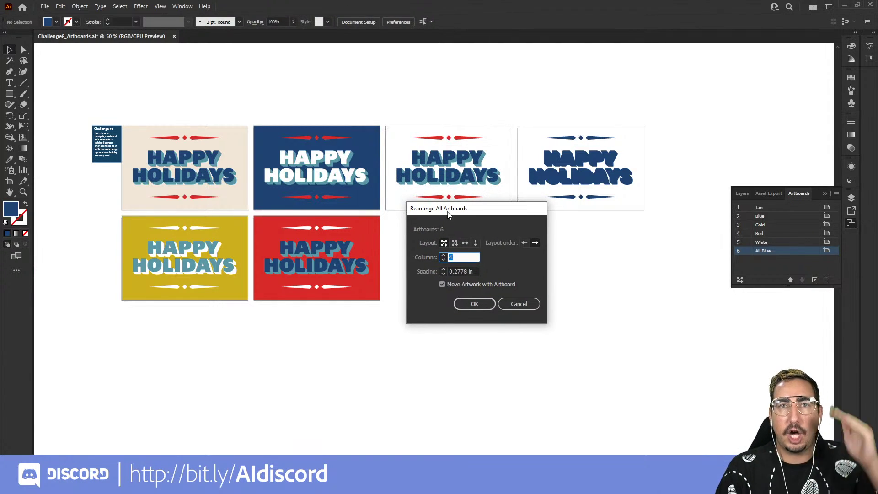
{"action": "left_click_drag", "start_coordinate": [448, 213], "coordinate": [543, 83]}
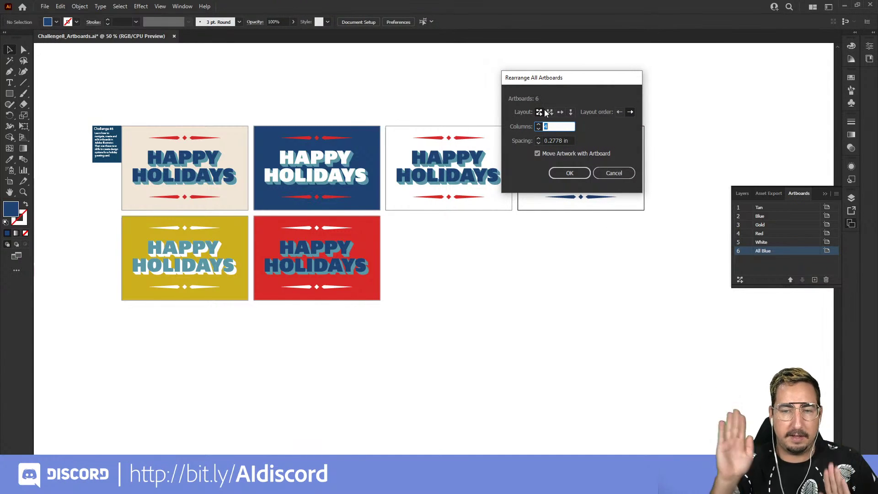
{"action": "left_click", "coordinate": [539, 126]}
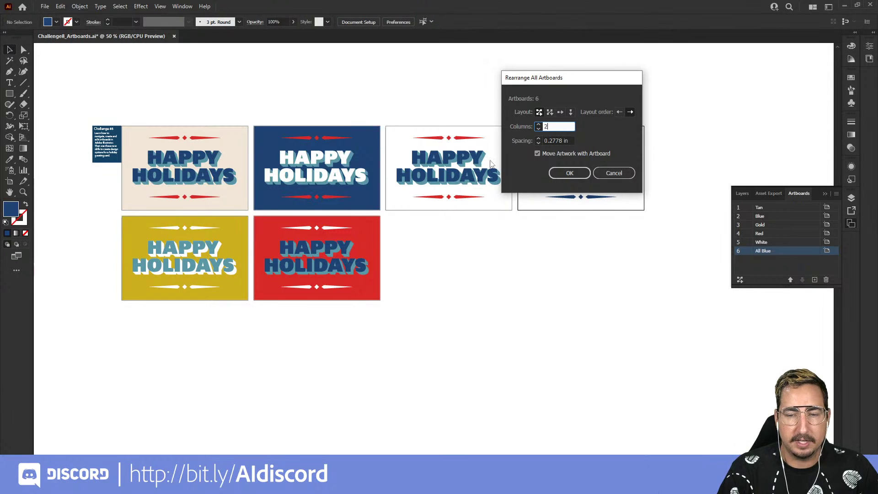
{"action": "left_click", "coordinate": [545, 140]}
{"action": "type", "text": "0.5"}
{"action": "key", "text": "Tab"}
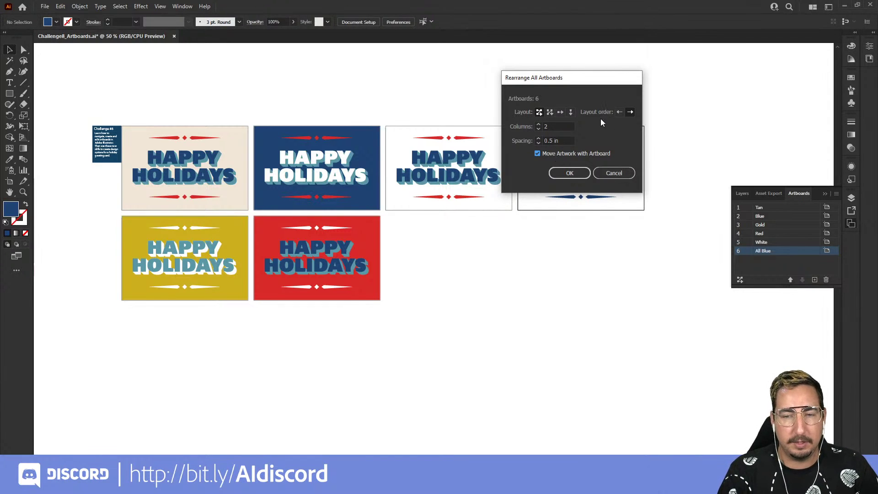
{"action": "left_click", "coordinate": [570, 173]}
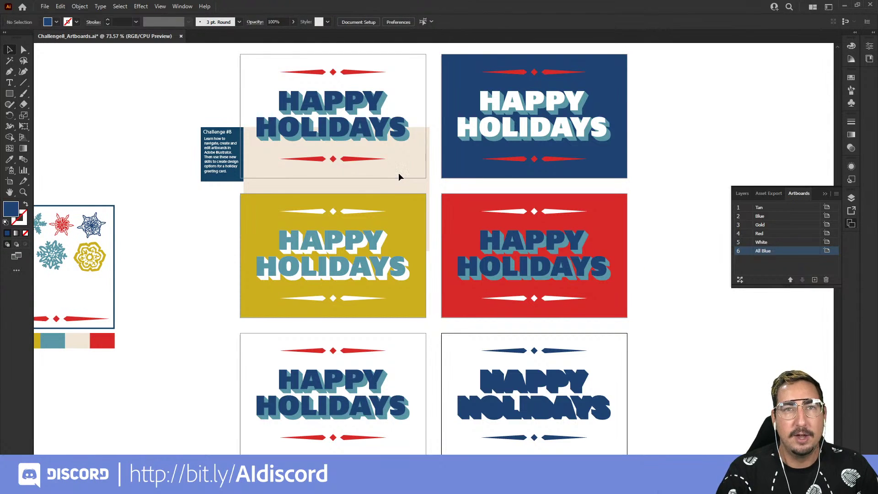
Move the Challenge #8 note away from the cards and unlock all objects in the document
{"action": "left_click_drag", "start_coordinate": [238, 137], "coordinate": [225, 113]}
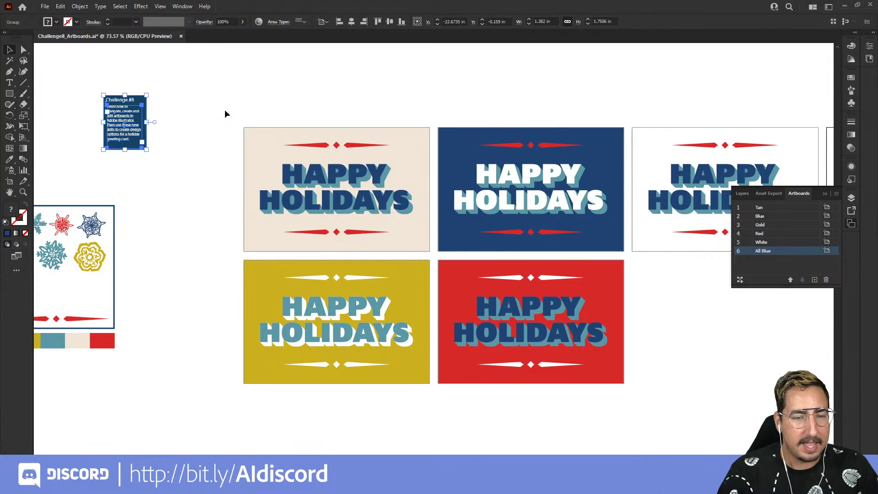
{"action": "left_click", "coordinate": [80, 6]}
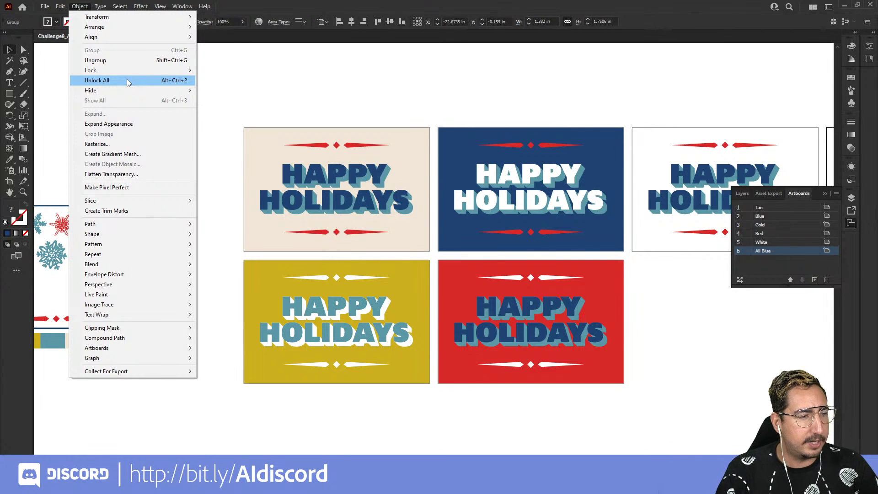
{"action": "left_click", "coordinate": [127, 80]}
{"action": "left_click", "coordinate": [272, 81]}
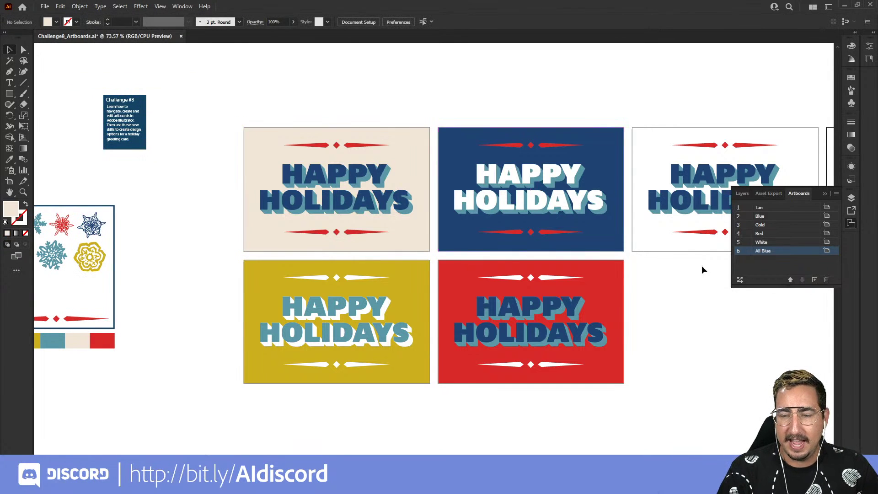
Rearrange all six artboards together with their artwork into two columns spaced 0.5 in apart
{"action": "left_click", "coordinate": [741, 280]}
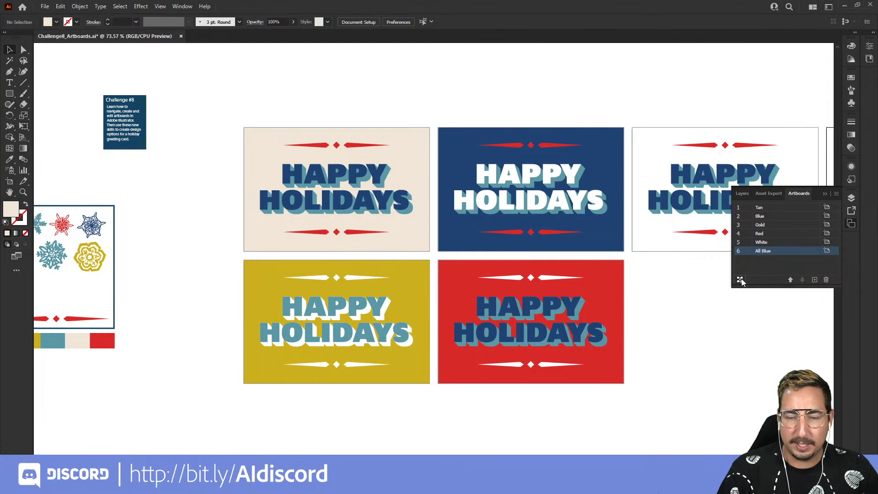
{"action": "left_click", "coordinate": [562, 170]}
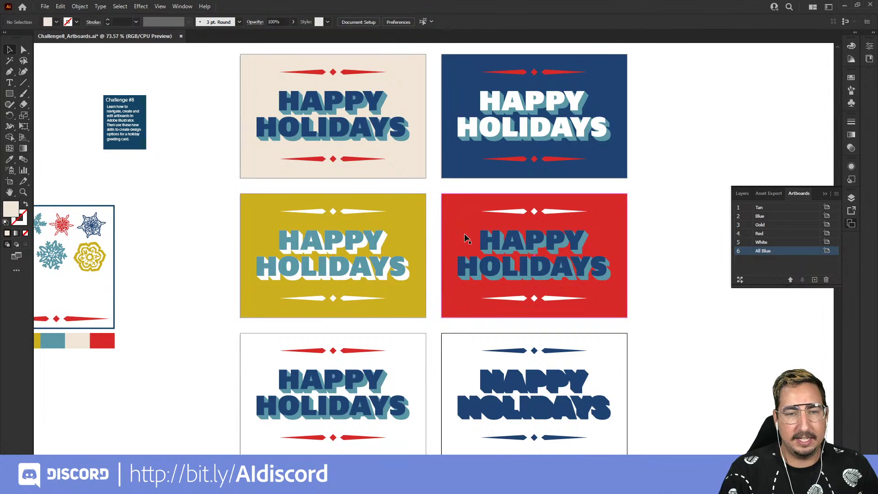
{"action": "scroll", "coordinate": [457, 237], "scroll_direction": "right", "scroll_amount": 5}
{"action": "scroll", "coordinate": [434, 236], "scroll_direction": "down", "scroll_amount": 3}
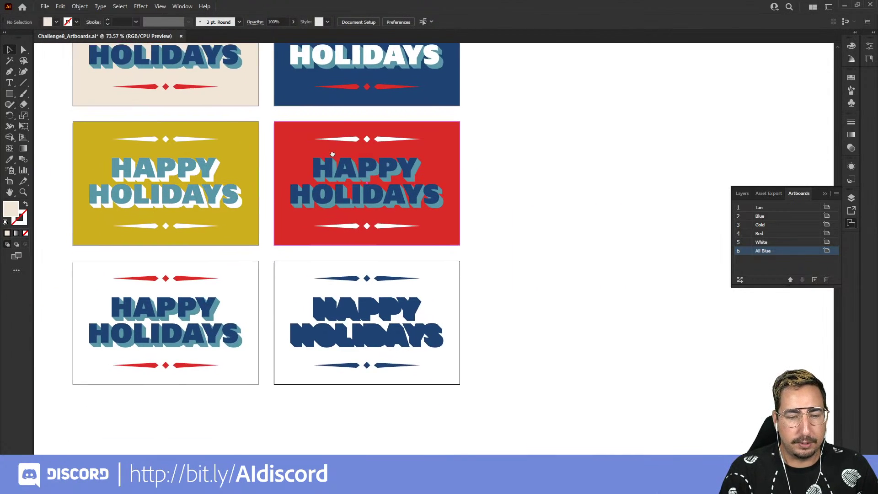
Try shrinking the White artboard around its center to about 5.25 by 3.29 in, and undo the resize
{"action": "left_click", "coordinate": [214, 271]}
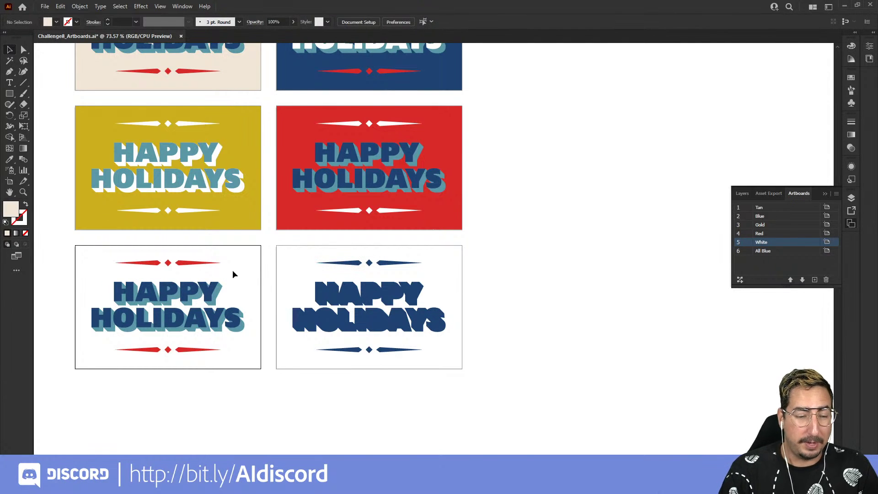
{"action": "key", "text": "z"}
{"action": "left_click", "coordinate": [215, 283]}
{"action": "scroll", "coordinate": [237, 274], "scroll_direction": "down", "scroll_amount": 2}
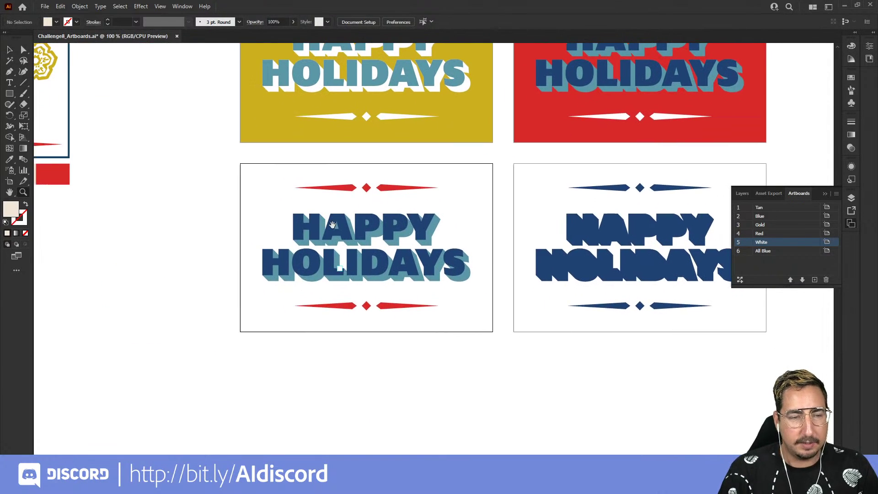
{"action": "left_click", "coordinate": [9, 182]}
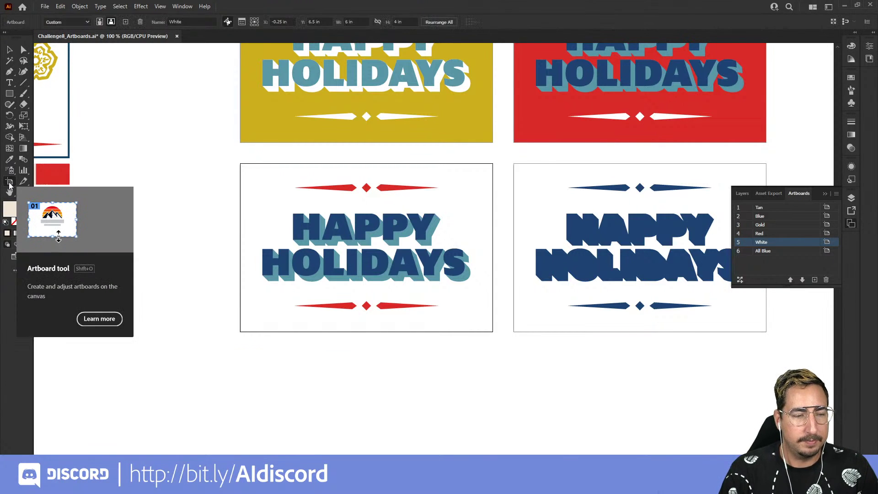
{"action": "left_click_drag", "start_coordinate": [405, 167], "coordinate": [335, 104]}
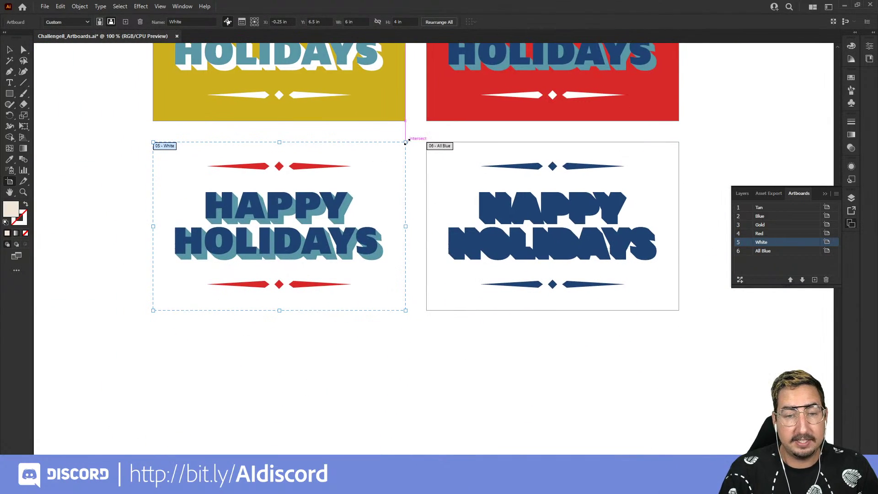
{"action": "left_click_drag", "start_coordinate": [406, 142], "coordinate": [390, 158]}
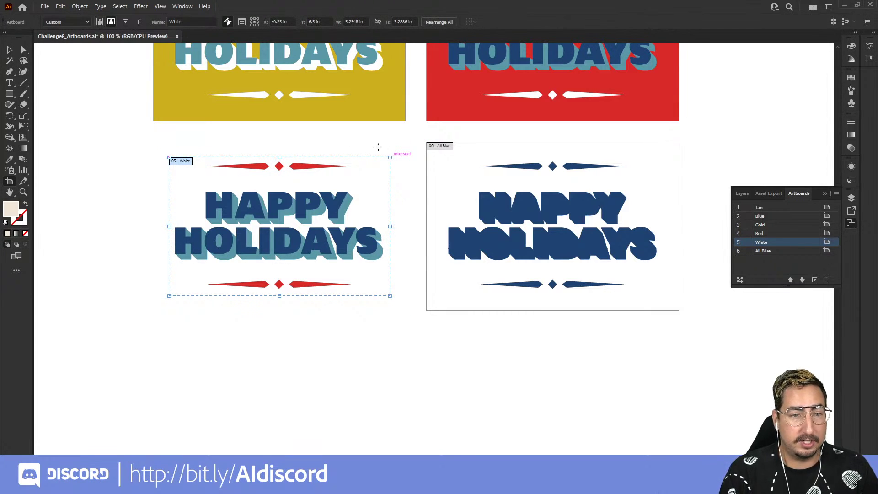
{"action": "left_click", "coordinate": [9, 49]}
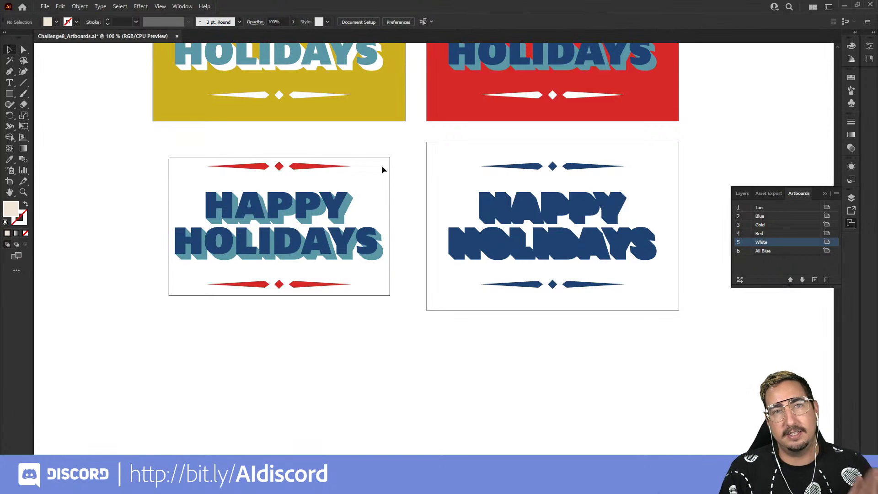
{"action": "key", "text": "ctrl+z"}
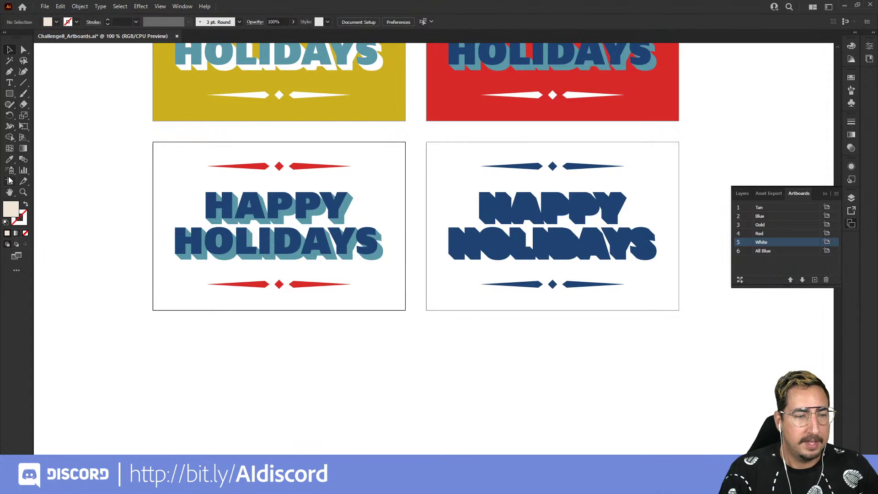
Switch the White artboard to portrait orientation, 4 in wide by 6 in high, in its Artboard Options
{"action": "key", "text": "shift+o"}
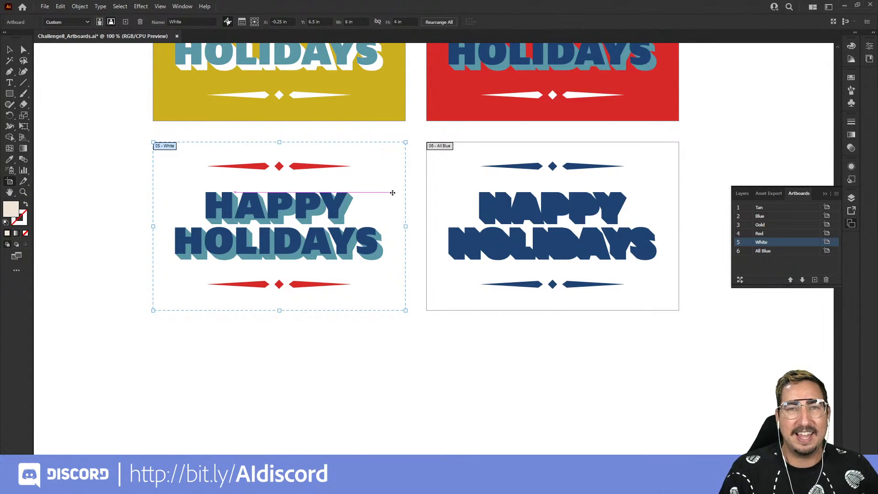
{"action": "left_click", "coordinate": [484, 180]}
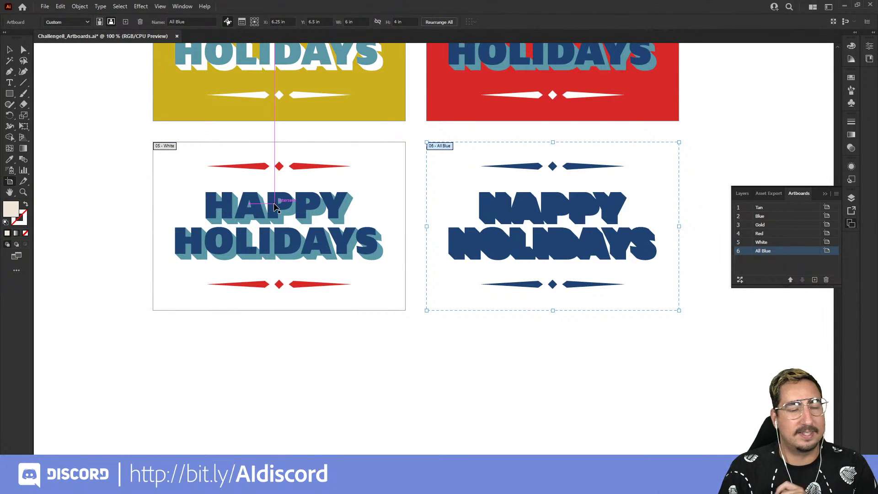
{"action": "left_click", "coordinate": [296, 182]}
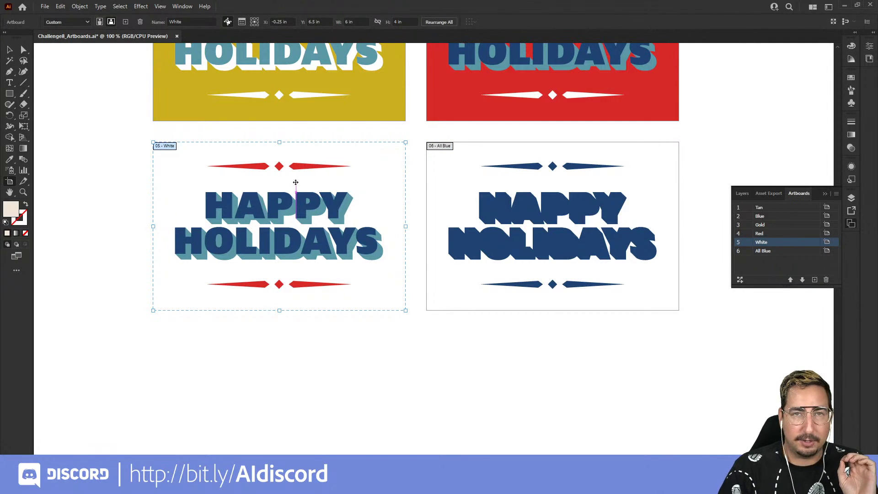
{"action": "double_click", "coordinate": [296, 182]}
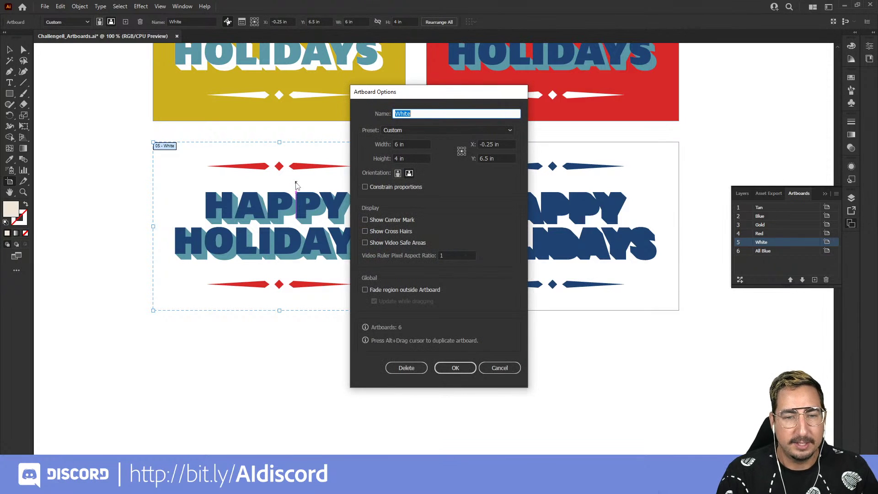
{"action": "left_click_drag", "start_coordinate": [407, 95], "coordinate": [485, 82]}
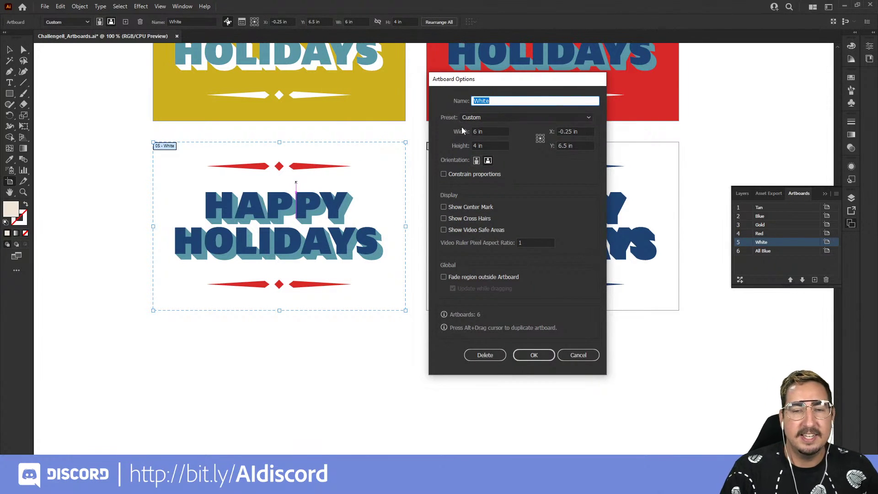
{"action": "left_click", "coordinate": [477, 161]}
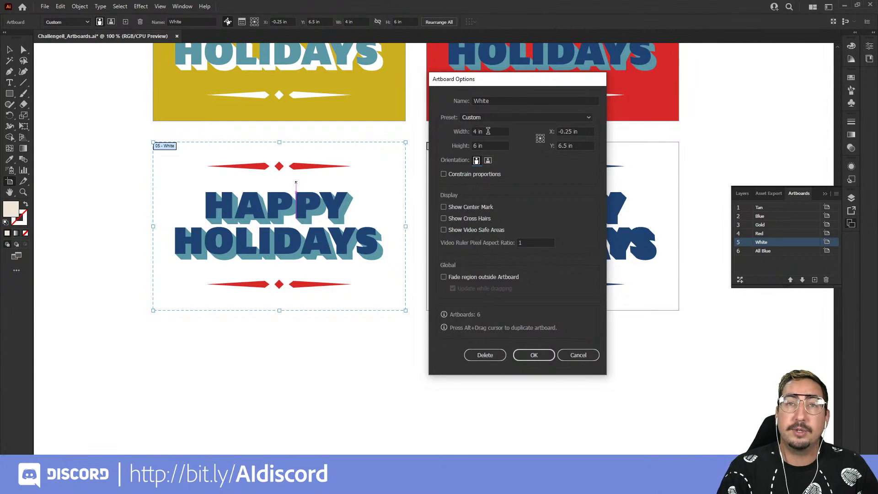
{"action": "left_click", "coordinate": [531, 355]}
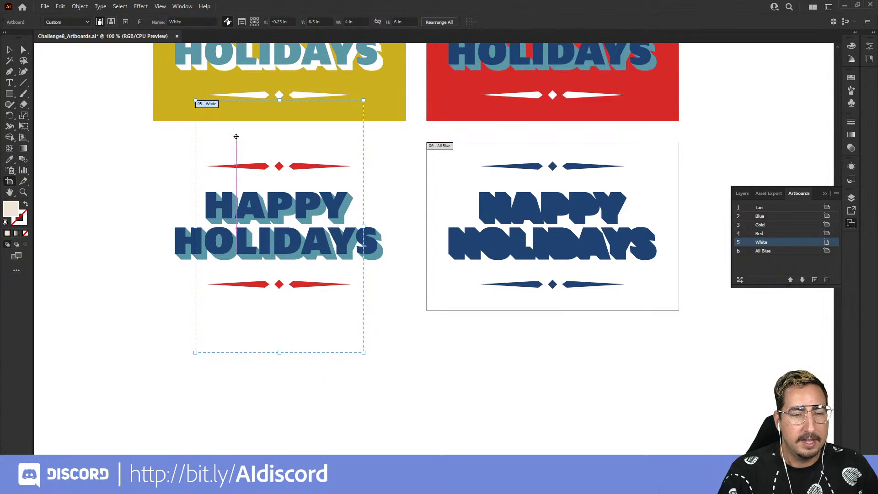
Move the White artboard down 1 in, level with the All Blue artboard's upper edge, and return the gold background to its own card
{"action": "left_click_drag", "start_coordinate": [262, 150], "coordinate": [266, 191]}
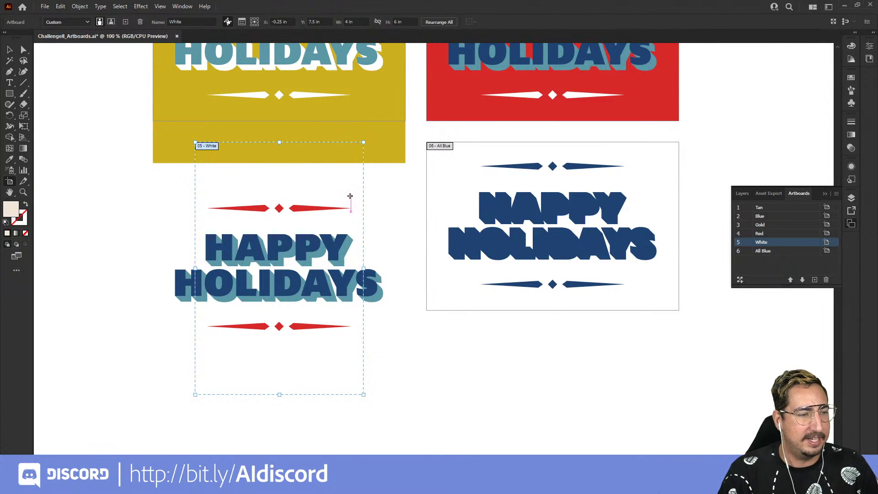
{"action": "key", "text": "Escape"}
{"action": "scroll", "coordinate": [405, 183], "scroll_direction": "up", "scroll_amount": 5}
{"action": "left_click_drag", "start_coordinate": [395, 237], "coordinate": [391, 194]}
{"action": "left_click", "coordinate": [404, 308]}
{"action": "scroll", "coordinate": [381, 220], "scroll_direction": "down", "scroll_amount": 4}
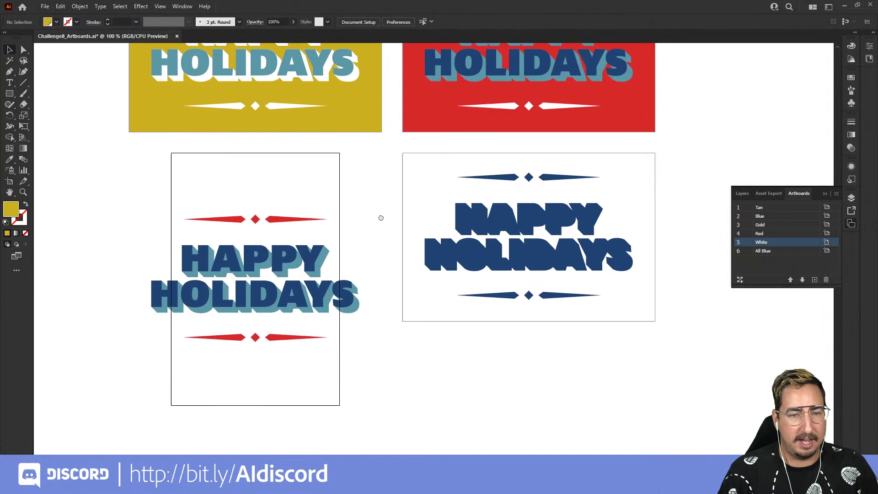
Scale the White card's lettering and ornaments down around their center to fit inside the portrait artboard
{"action": "scroll", "coordinate": [381, 220], "scroll_direction": "down", "scroll_amount": 1}
{"action": "left_click_drag", "start_coordinate": [191, 183], "coordinate": [343, 353]}
{"action": "key", "text": "s"}
{"action": "left_click_drag", "start_coordinate": [448, 133], "coordinate": [399, 183]}
{"action": "key", "text": "v"}
{"action": "left_click", "coordinate": [383, 241]}
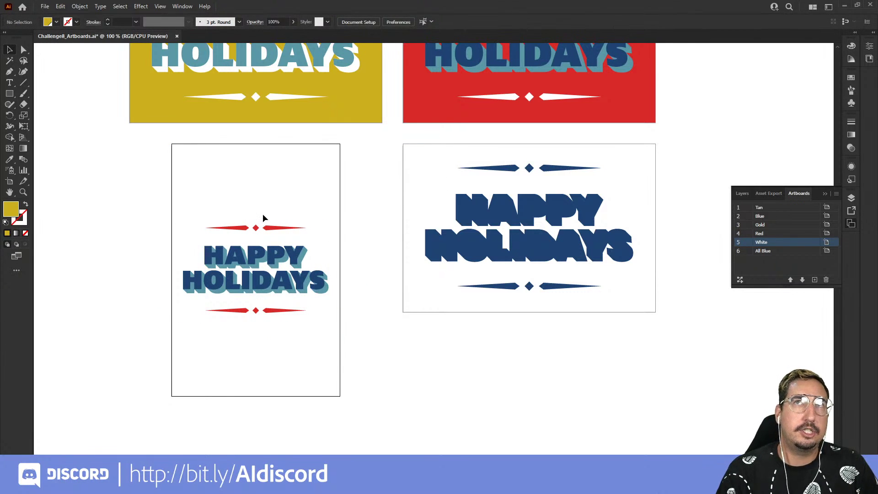
Draw a gold rectangle about 4.71 by 2.98 in on the empty canvas beside the White artboard
{"action": "left_click_drag", "start_coordinate": [215, 270], "coordinate": [341, 153]}
{"action": "key", "text": "m"}
{"action": "left_click_drag", "start_coordinate": [166, 154], "coordinate": [364, 278]}
{"action": "key", "text": "v"}
Place a copy of the White card's lettering and ornaments over the gold rectangle, and send the rectangle to the back
{"action": "left_click", "coordinate": [580, 231]}
{"action": "left_click", "coordinate": [551, 169]}
{"action": "left_click_drag", "start_coordinate": [551, 170], "coordinate": [309, 231]}
{"action": "key", "text": "Delete"}
{"action": "left_click", "coordinate": [328, 175]}
{"action": "key", "text": "ctrl+shift+bracketleft"}
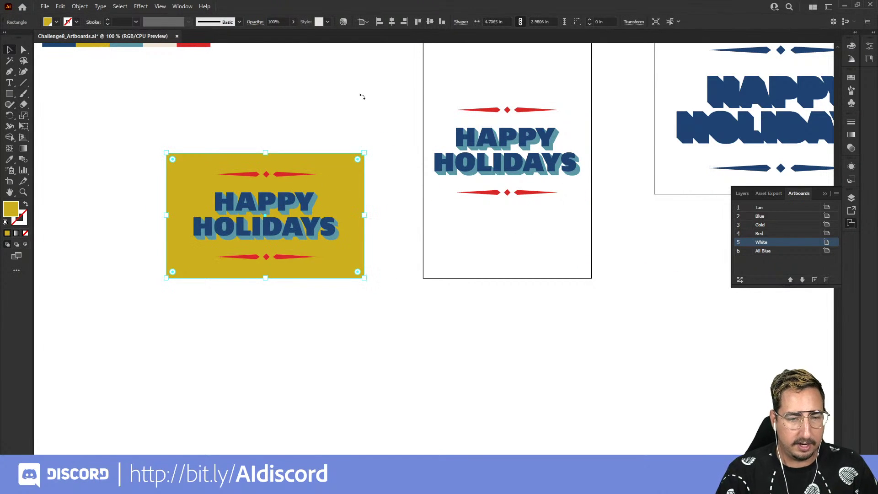
{"action": "left_click", "coordinate": [434, 259]}
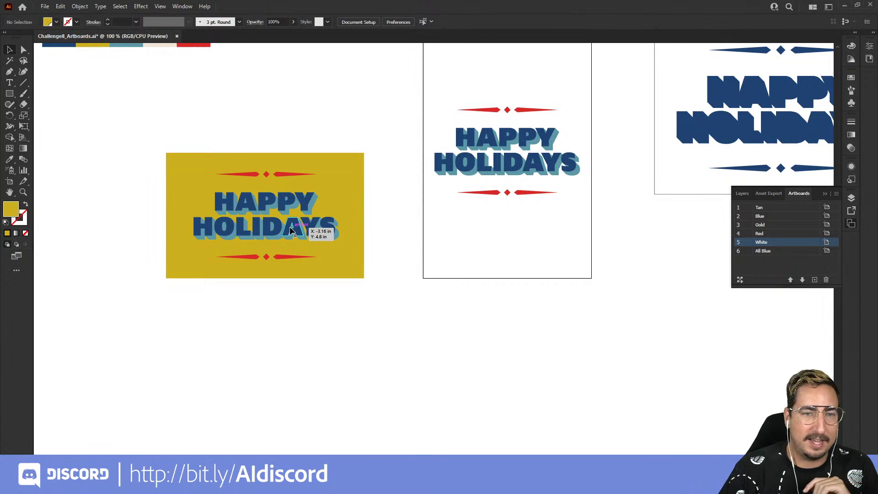
Convert the gold rectangle behind the copied lettering to an artboard
{"action": "left_click", "coordinate": [339, 173]}
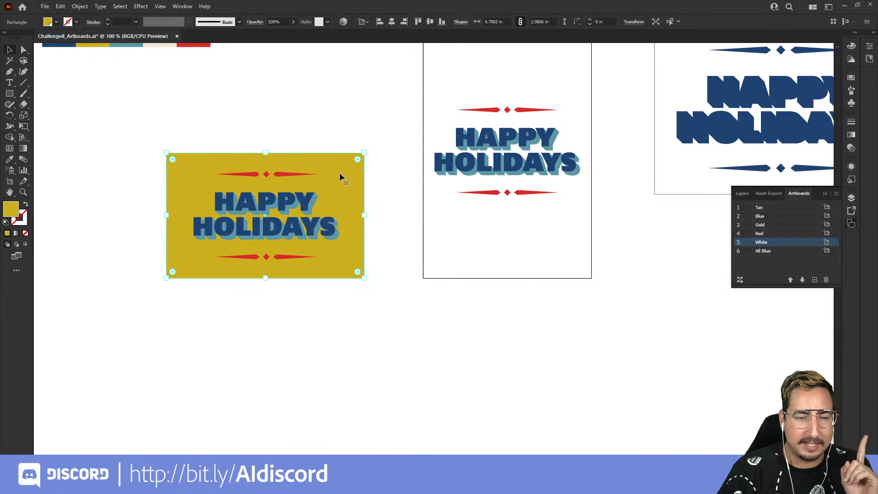
{"action": "left_click", "coordinate": [81, 7]}
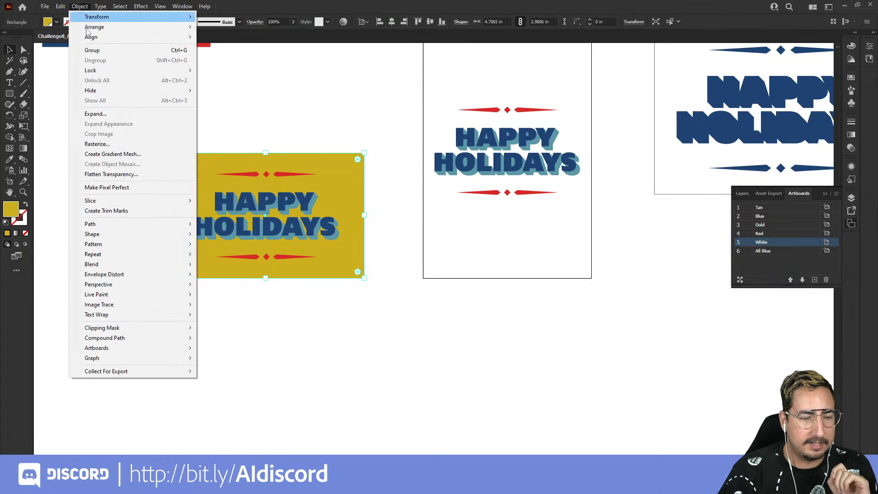
{"action": "mouse_move", "coordinate": [136, 351]}
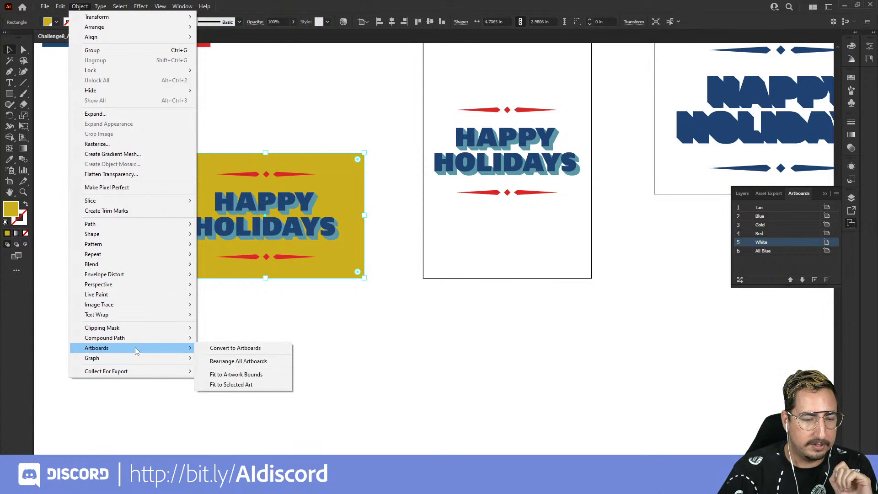
{"action": "left_click", "coordinate": [224, 348]}
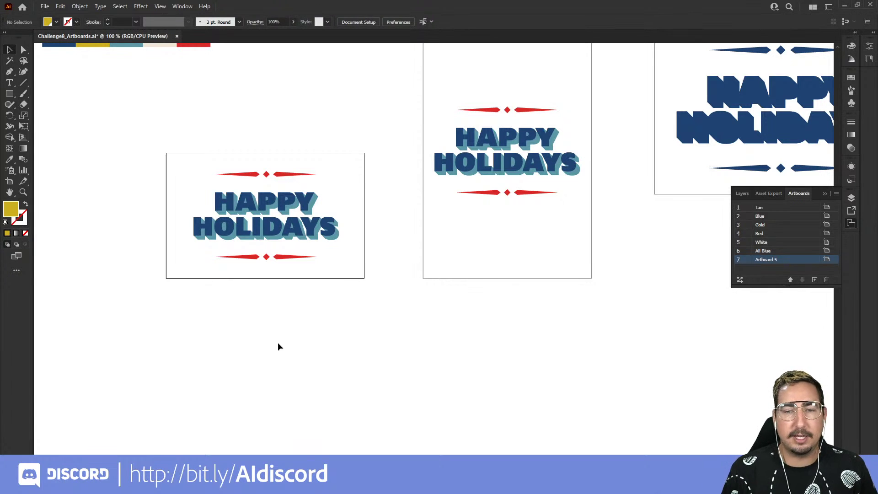
Create an 8.5 by 11 in gold rectangle on the empty canvas below the All Blue card
{"action": "key", "text": "z"}
{"action": "left_click", "coordinate": [425, 247], "text": "alt"}
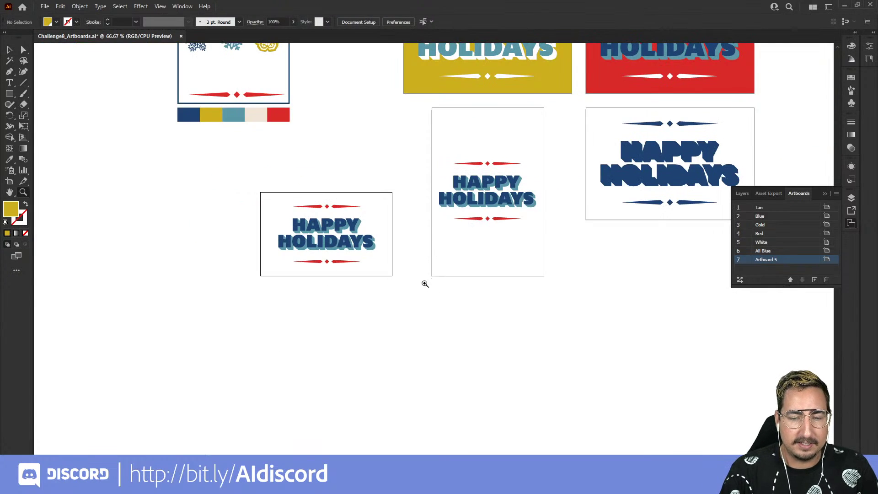
{"action": "left_click", "coordinate": [9, 93]}
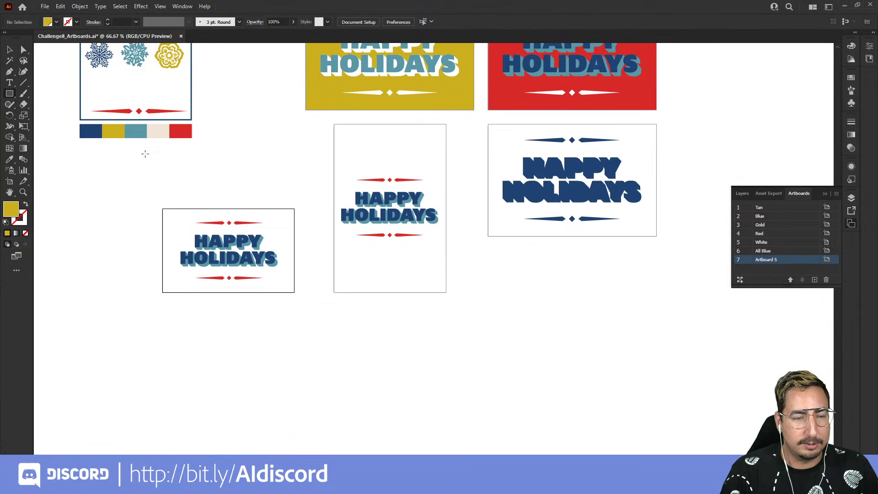
{"action": "left_click", "coordinate": [517, 288]}
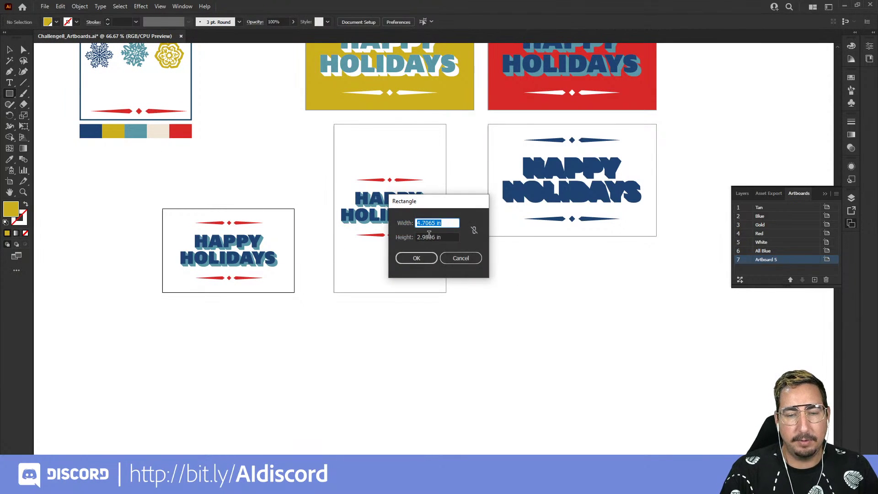
{"action": "type", "text": "8.5q"}
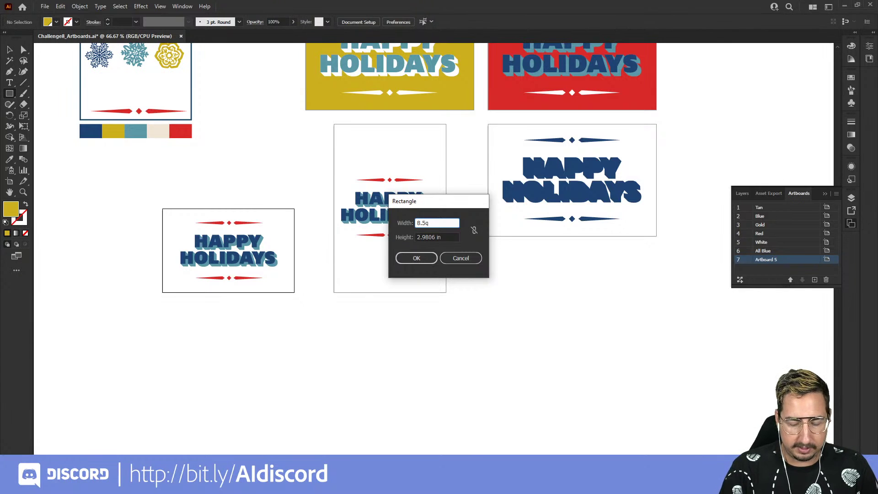
{"action": "key", "text": "Tab"}
{"action": "type", "text": "11"}
{"action": "key", "text": "Tab"}
{"action": "key", "text": "Return"}
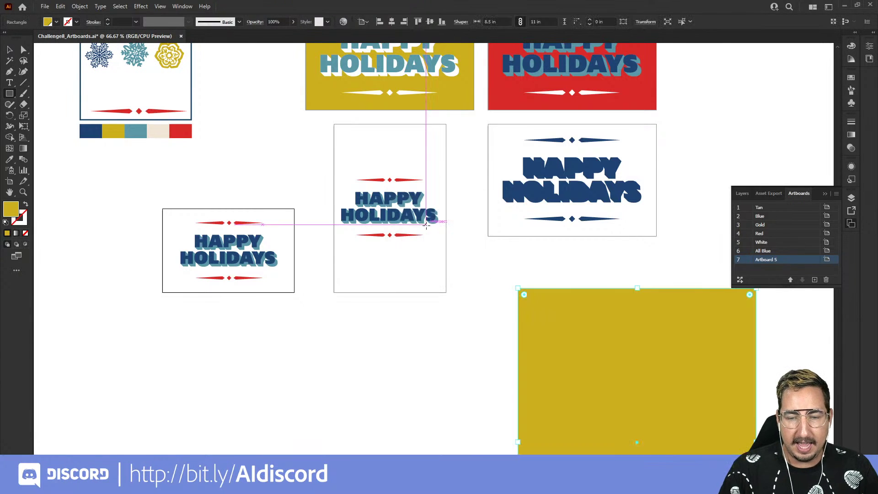
Copy the HAPPY HOLIDAYS lettering onto the center of the 8.5 by 11 in rectangle and enlarge it to about 7.55 in wide
{"action": "left_click_drag", "start_coordinate": [613, 351], "coordinate": [443, 155]}
{"action": "key", "text": "v"}
{"action": "left_click_drag", "start_coordinate": [100, 74], "coordinate": [498, 259]}
{"action": "key", "text": "s"}
{"action": "left_click_drag", "start_coordinate": [603, 143], "coordinate": [666, 112]}
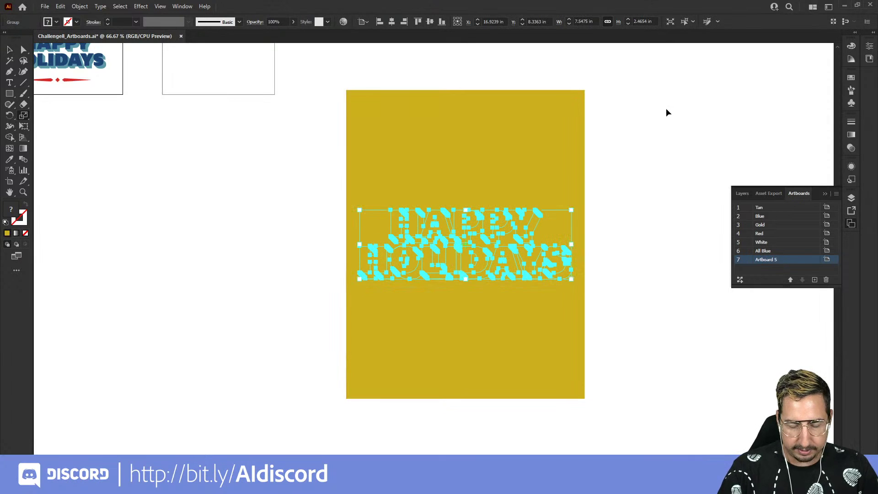
Duplicate the enlarged HAPPY HOLIDAYS lettering above and below the original to stack three evenly spaced copies
{"action": "key", "text": "v"}
{"action": "left_click", "coordinate": [625, 202]}
{"action": "left_click_drag", "start_coordinate": [527, 220], "coordinate": [544, 326]}
{"action": "left_click", "coordinate": [631, 224]}
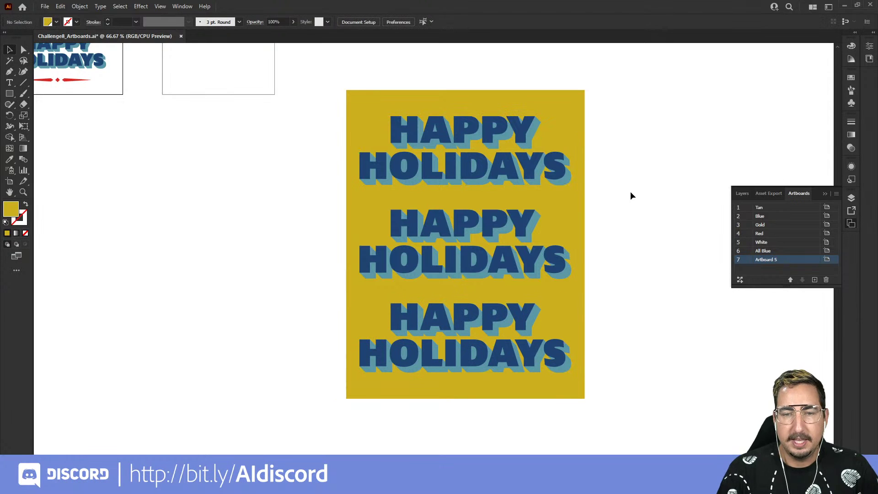
Convert the 8.5 by 11 in gold rectangle behind the three letterings to an artboard
{"action": "left_click", "coordinate": [572, 123]}
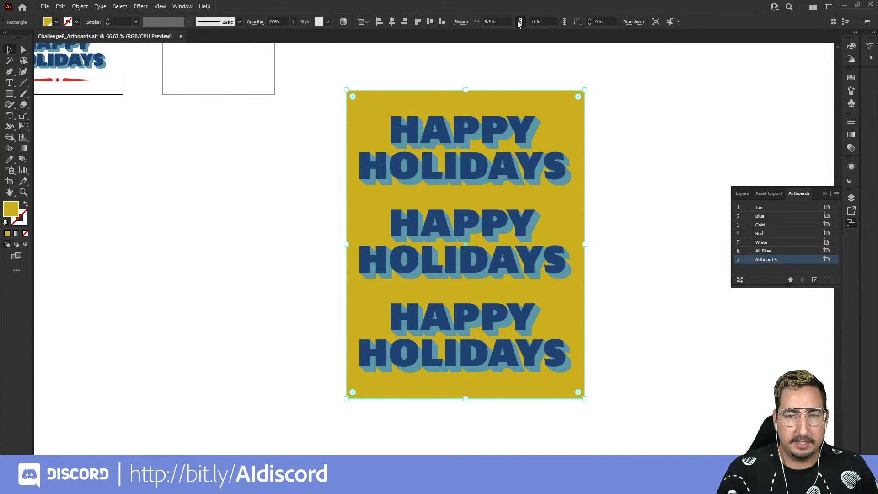
{"action": "left_click", "coordinate": [79, 7]}
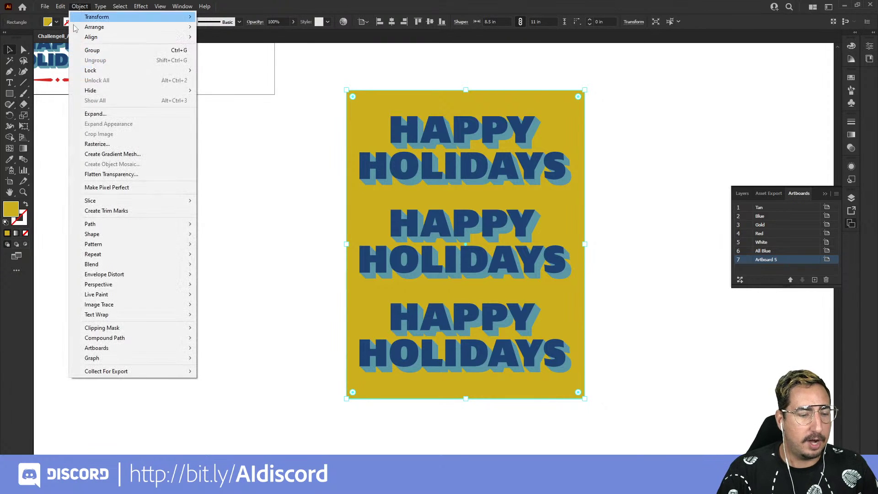
{"action": "mouse_move", "coordinate": [110, 348]}
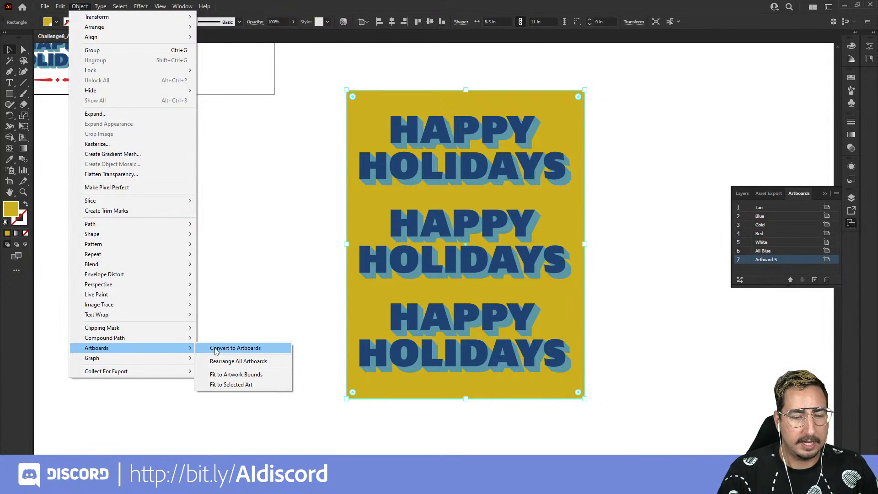
{"action": "left_click", "coordinate": [214, 347]}
Rearrange all artboards with their artwork into 3 columns spaced 0.5 in apart, and move the Challenge #8 note away from the cards
{"action": "key", "text": "z"}
{"action": "left_click", "coordinate": [354, 209], "text": "alt"}
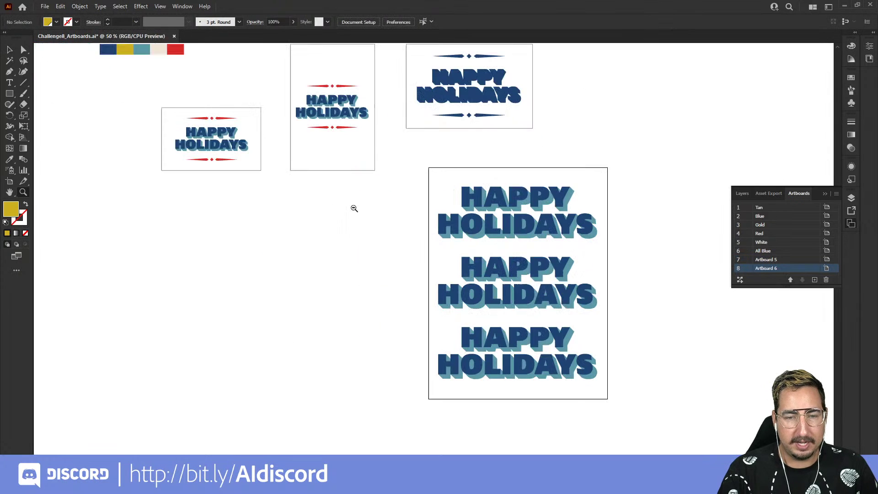
{"action": "left_click_drag", "start_coordinate": [386, 194], "coordinate": [329, 305]}
{"action": "left_click_drag", "start_coordinate": [395, 335], "coordinate": [374, 255]}
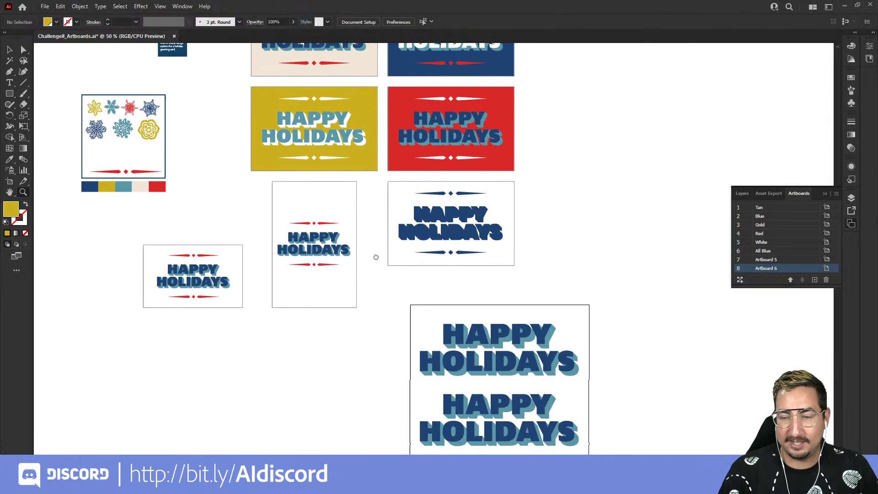
{"action": "left_click", "coordinate": [740, 279]}
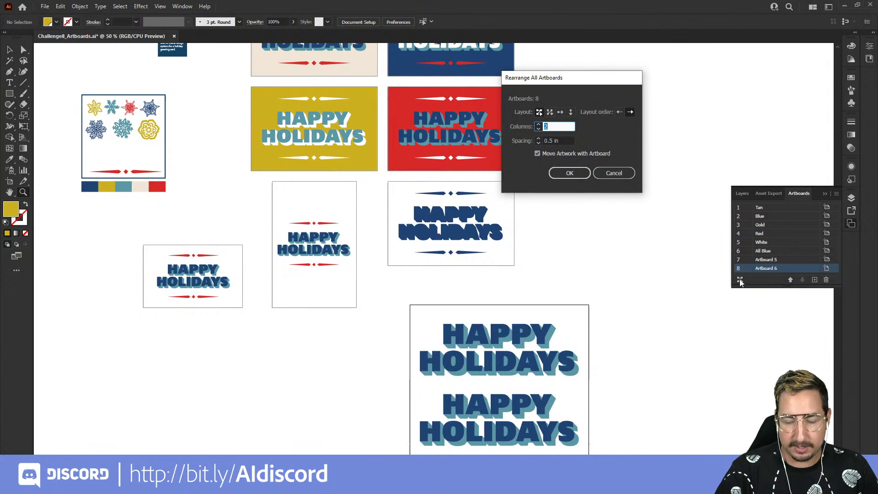
{"action": "type", "text": "3"}
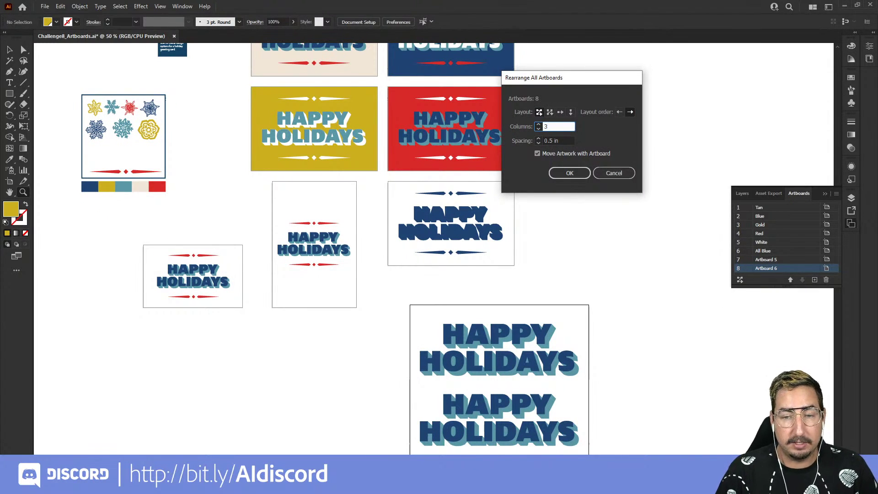
{"action": "key", "text": "Return"}
{"action": "key", "text": "v"}
{"action": "left_click_drag", "start_coordinate": [248, 125], "coordinate": [192, 125]}
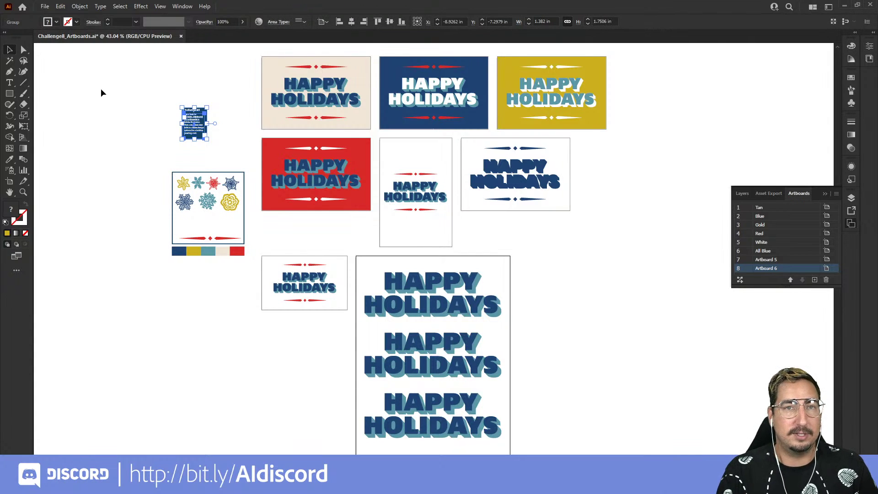
Open Export for Screens and rename Artboard 5 as Landscape and Artboard 6 as PaperSize
{"action": "left_click", "coordinate": [44, 7]}
{"action": "mouse_move", "coordinate": [144, 185]}
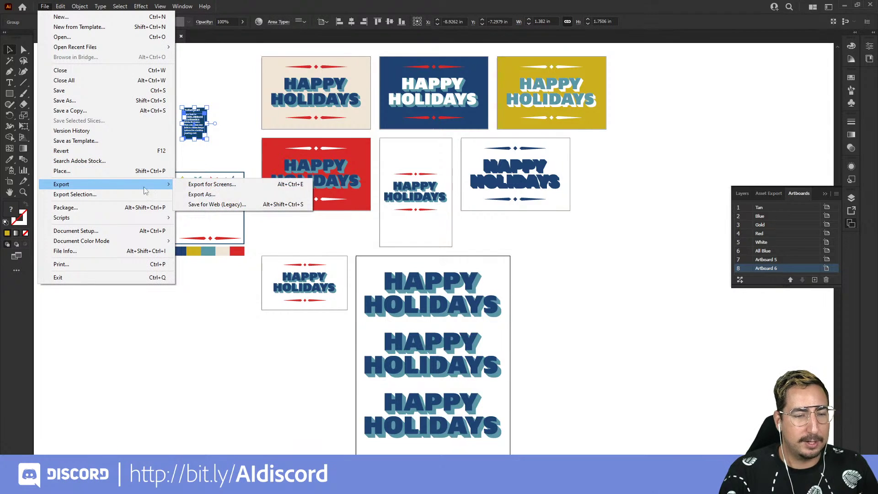
{"action": "left_click", "coordinate": [200, 185]}
{"action": "left_click_drag", "start_coordinate": [504, 57], "coordinate": [390, 54]}
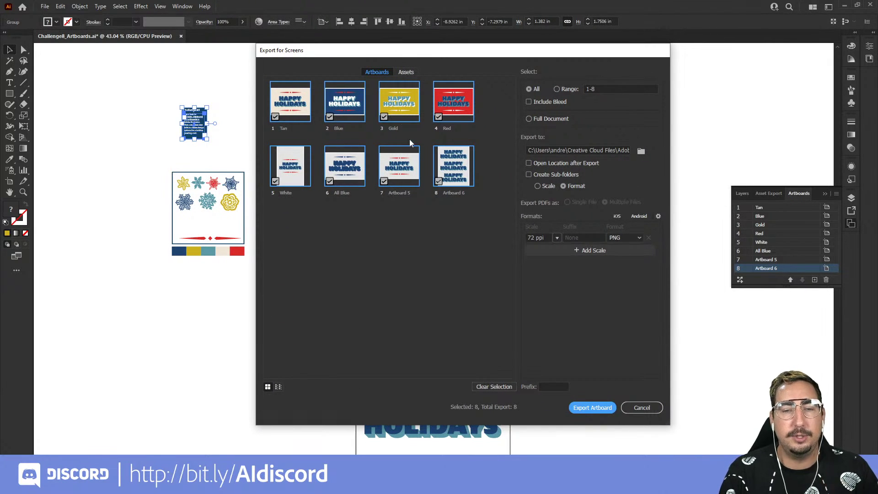
{"action": "double_click", "coordinate": [398, 193]}
{"action": "type", "text": "Lan"}
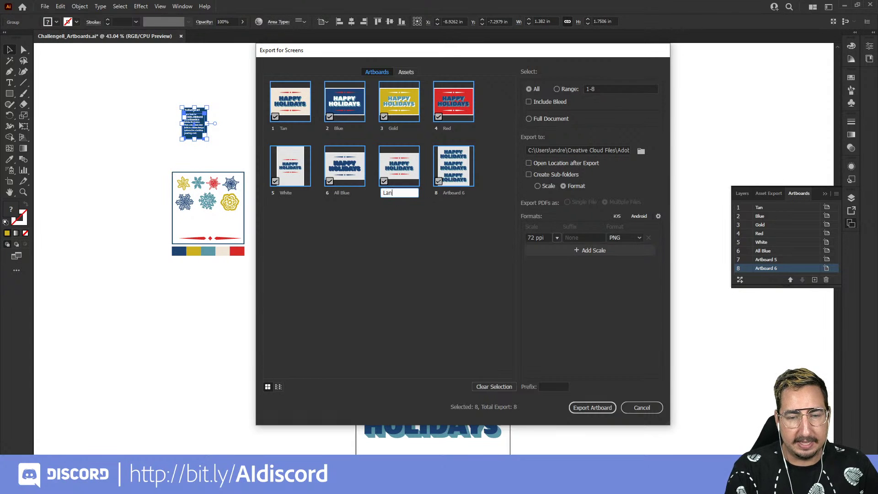
{"action": "type", "text": "dscape"}
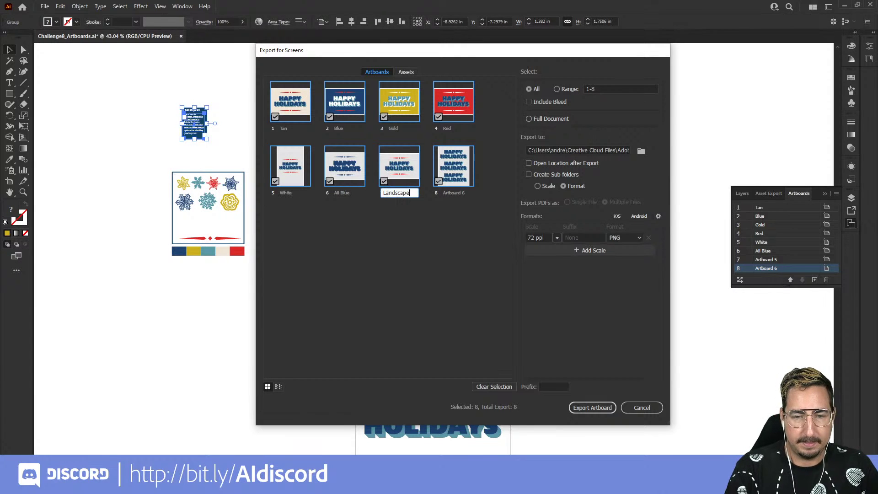
{"action": "key", "text": "Return"}
{"action": "double_click", "coordinate": [454, 193]}
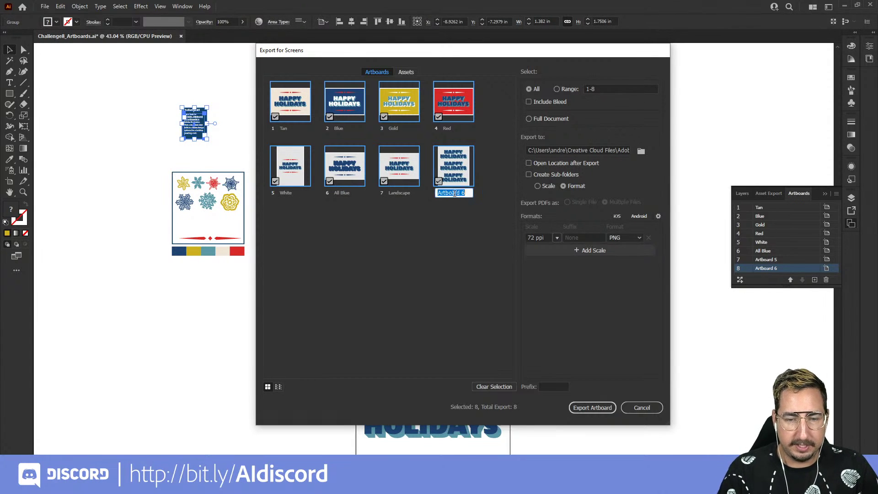
{"action": "type", "text": "PaperSize"}
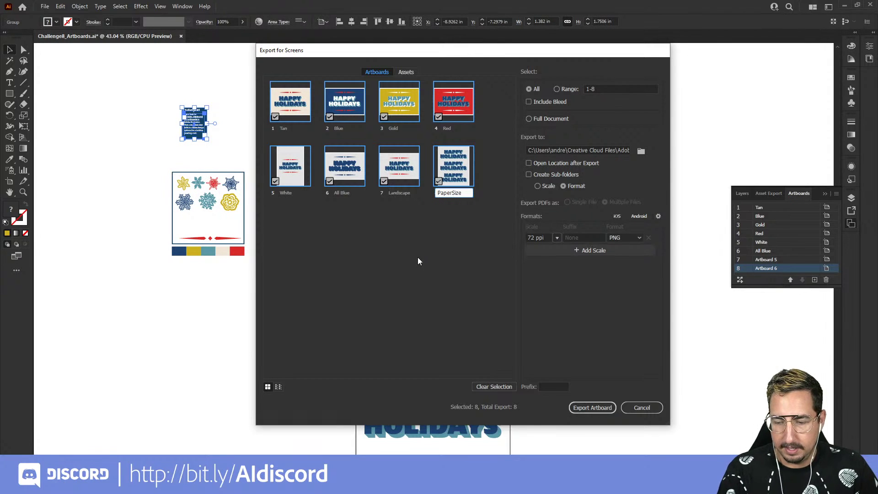
{"action": "key", "text": "Return"}
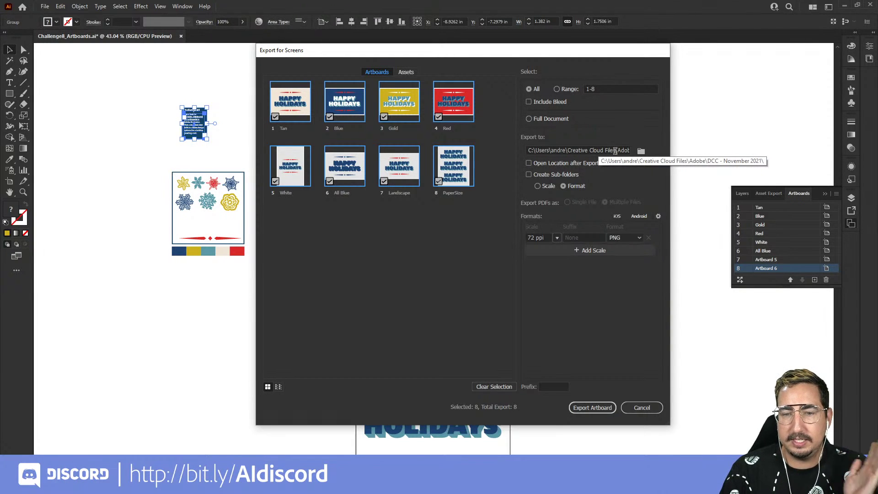
Add a second export format with a 300 ppi scale, JPG 100 and no suffix, keeping the current export folder
{"action": "left_click", "coordinate": [641, 151]}
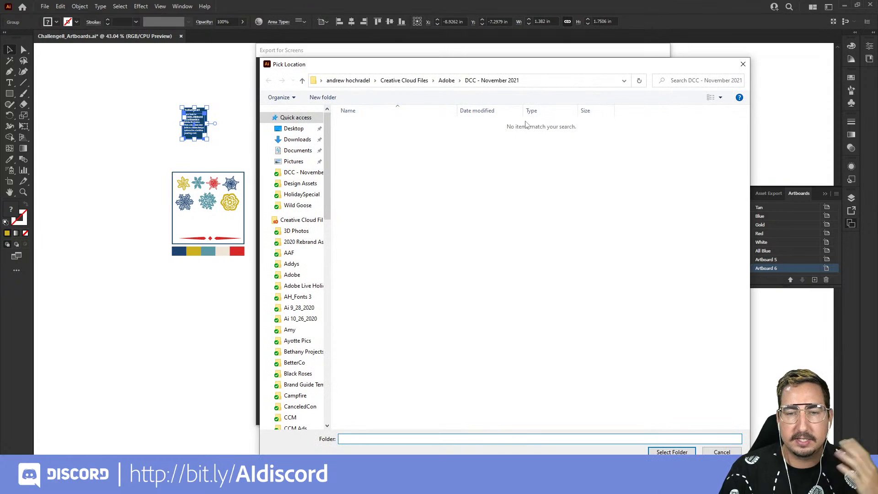
{"action": "left_click", "coordinate": [743, 64]}
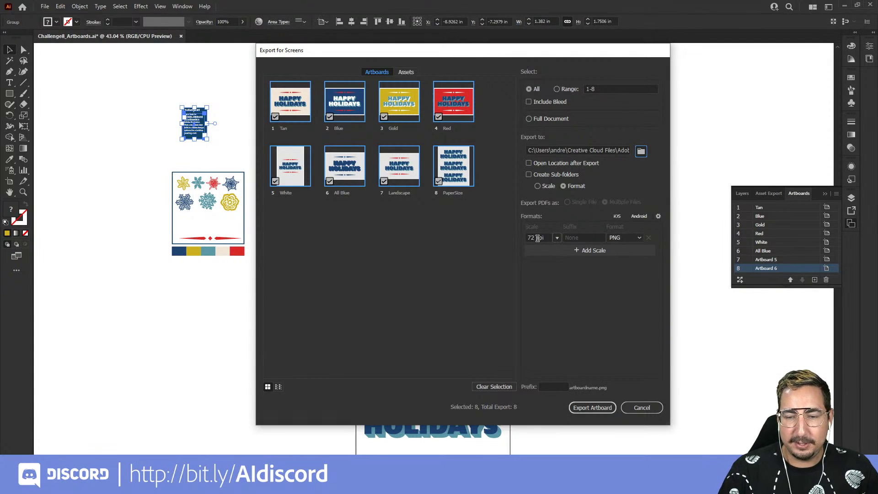
{"action": "left_click", "coordinate": [600, 250]}
{"action": "left_click", "coordinate": [624, 251]}
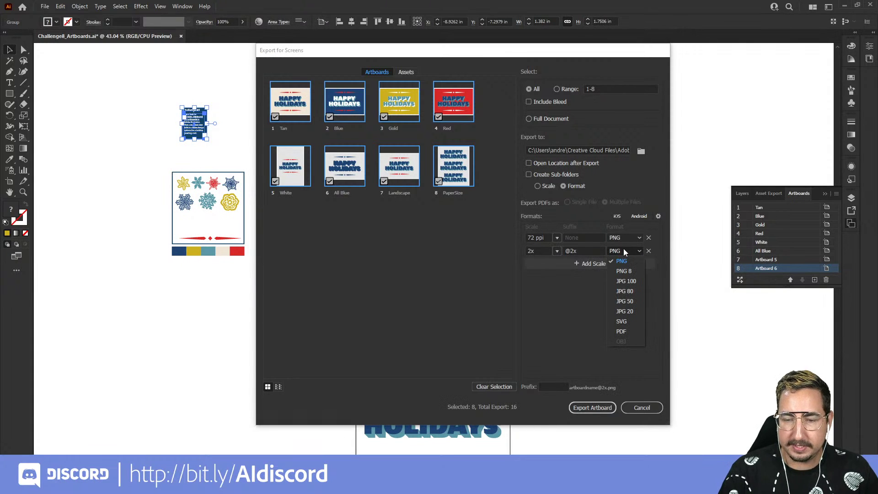
{"action": "left_click", "coordinate": [630, 281]}
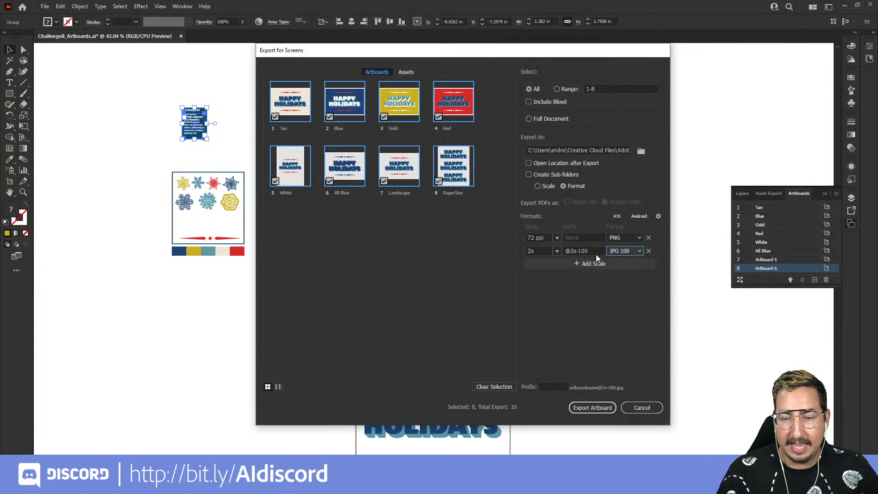
{"action": "left_click", "coordinate": [580, 250]}
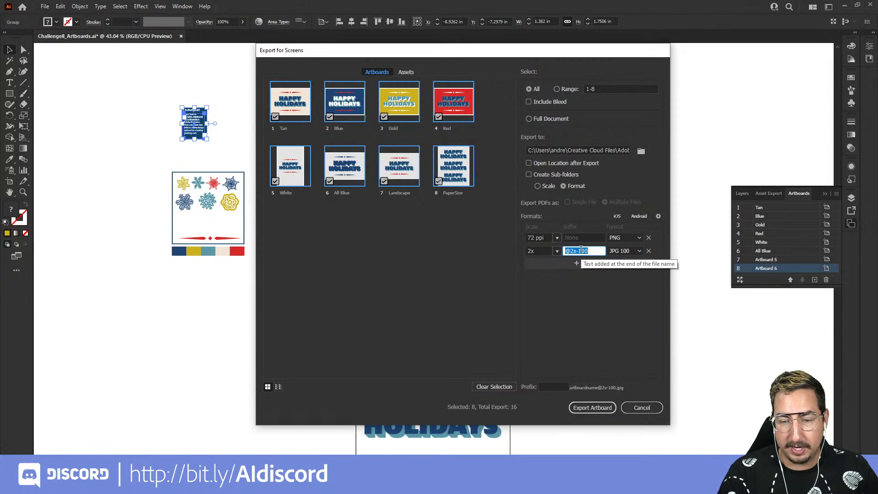
{"action": "key", "text": "BackSpace"}
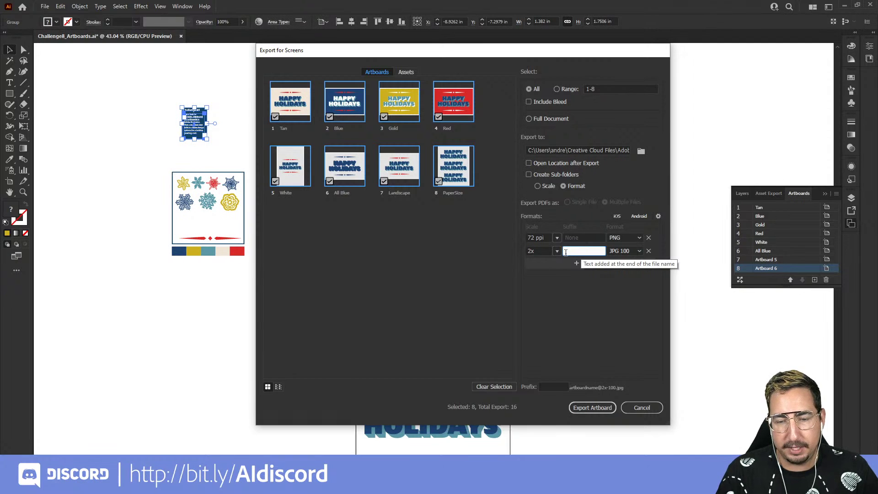
{"action": "left_click", "coordinate": [536, 251]}
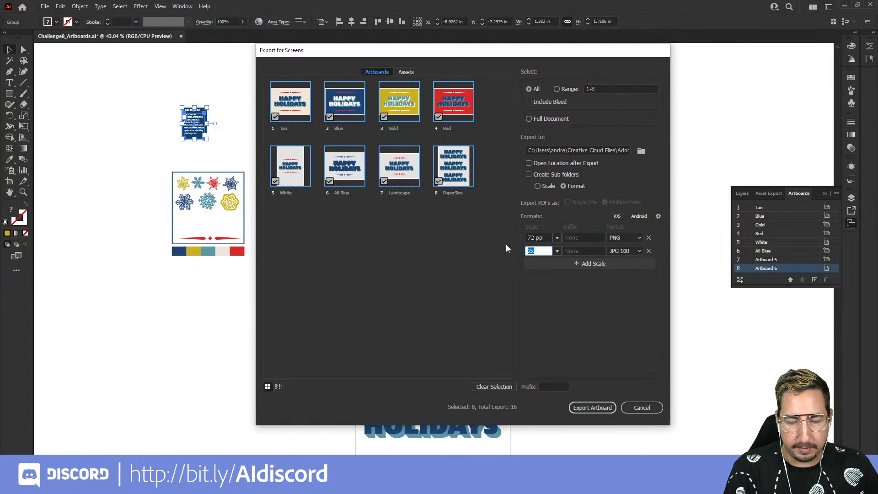
{"action": "type", "text": "300ppi"}
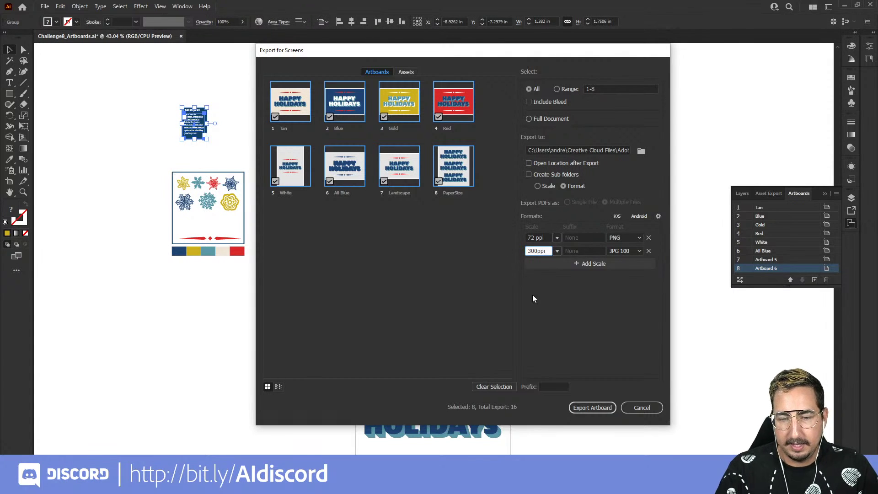
{"action": "key", "text": "Return"}
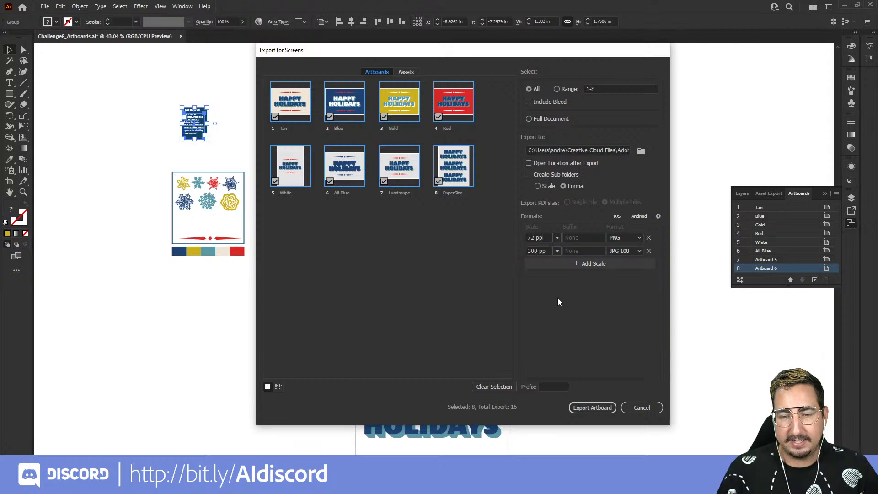
Add SVG as a third export format and export all eight artboards
{"action": "left_click", "coordinate": [592, 264]}
{"action": "left_click", "coordinate": [622, 264]}
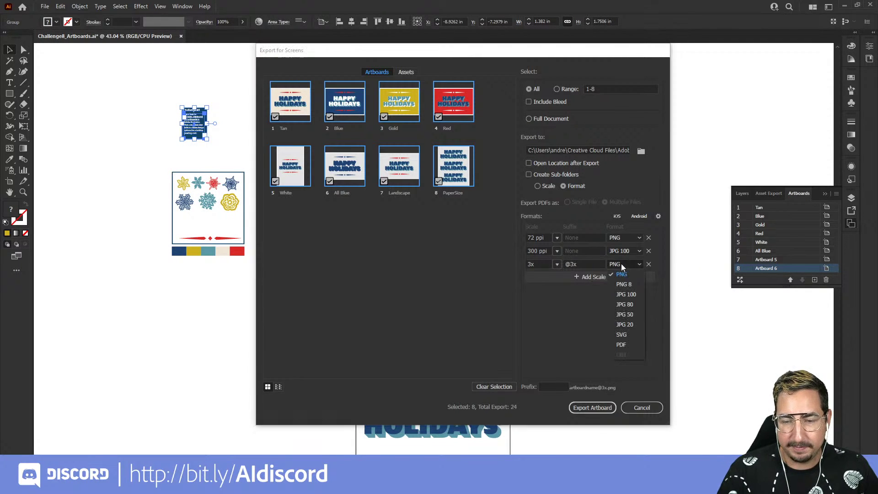
{"action": "left_click", "coordinate": [627, 333]}
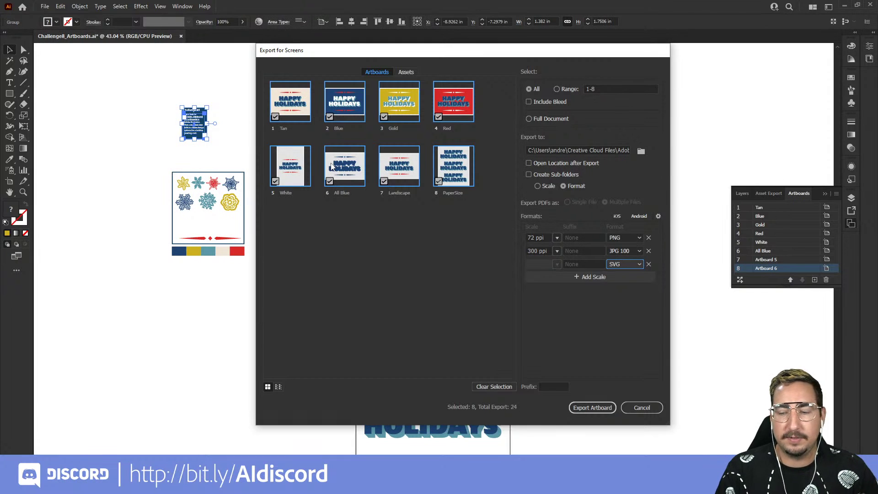
{"action": "left_click", "coordinate": [583, 407]}
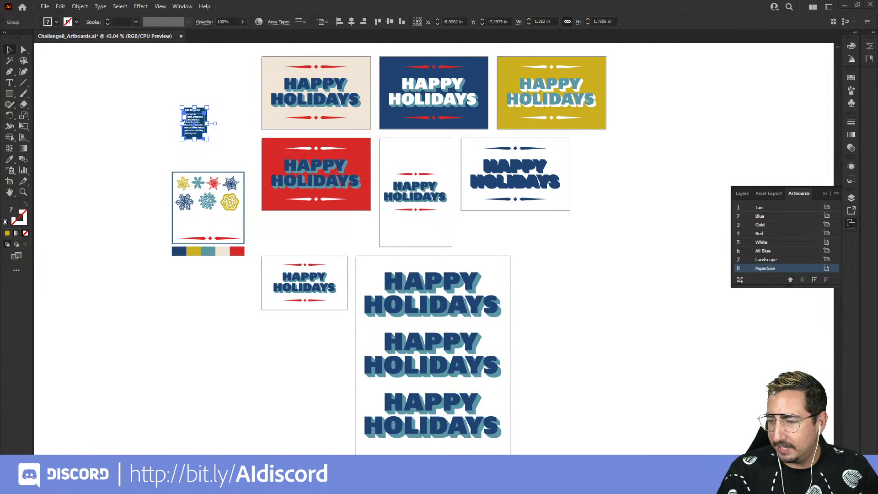
Examine the exported files as large icons in the DCC - November 2021 folder window and close it
{"action": "left_click_drag", "start_coordinate": [519, 86], "coordinate": [467, 40]}
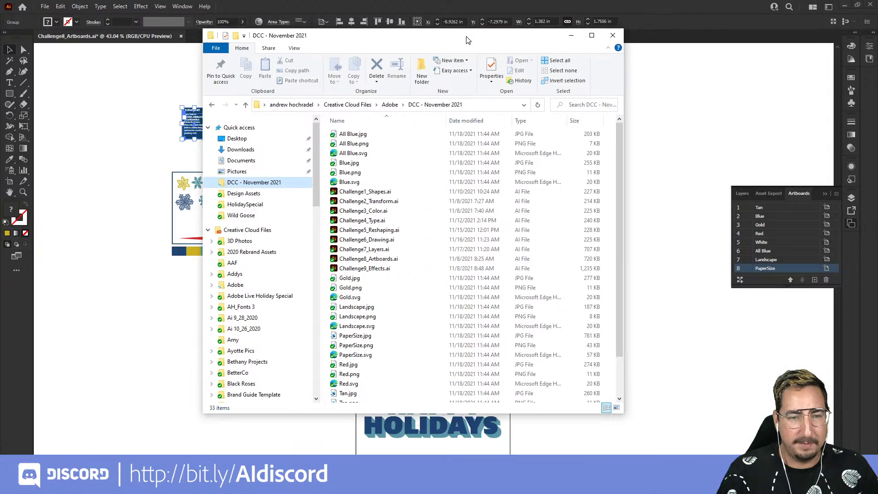
{"action": "left_click", "coordinate": [291, 48]}
{"action": "left_click", "coordinate": [356, 62]}
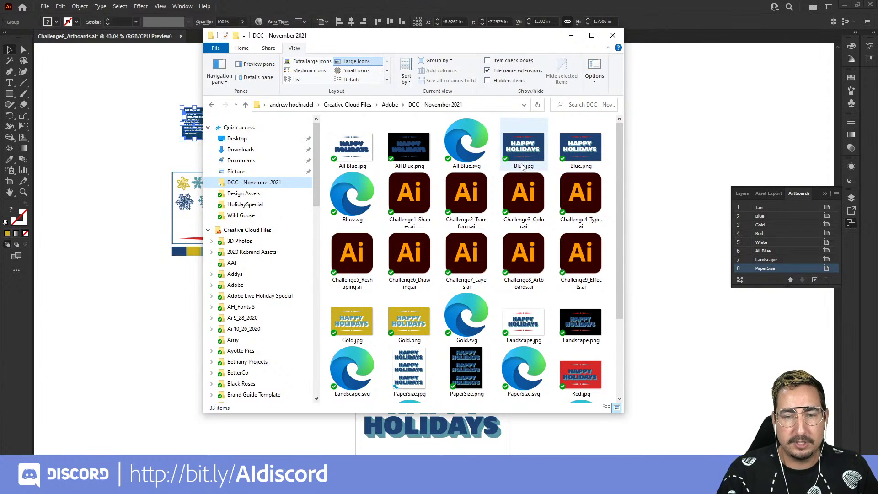
{"action": "scroll", "coordinate": [516, 219], "scroll_direction": "down", "scroll_amount": 3}
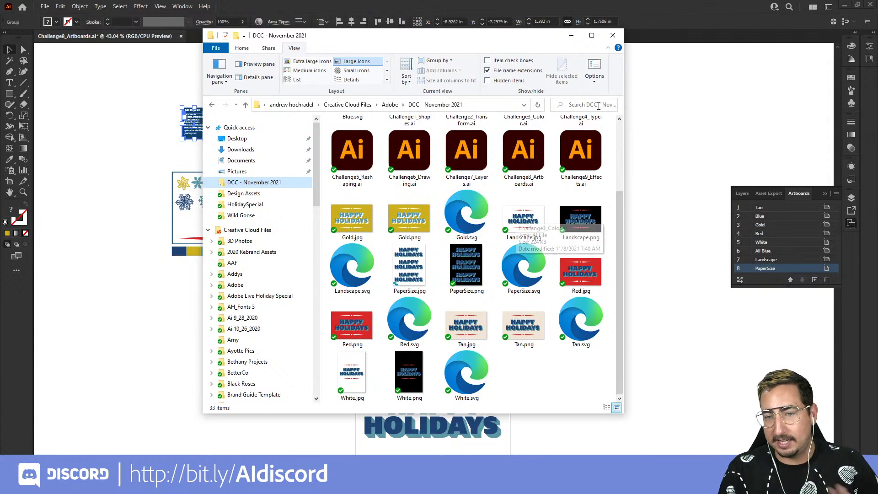
{"action": "left_click", "coordinate": [614, 36]}
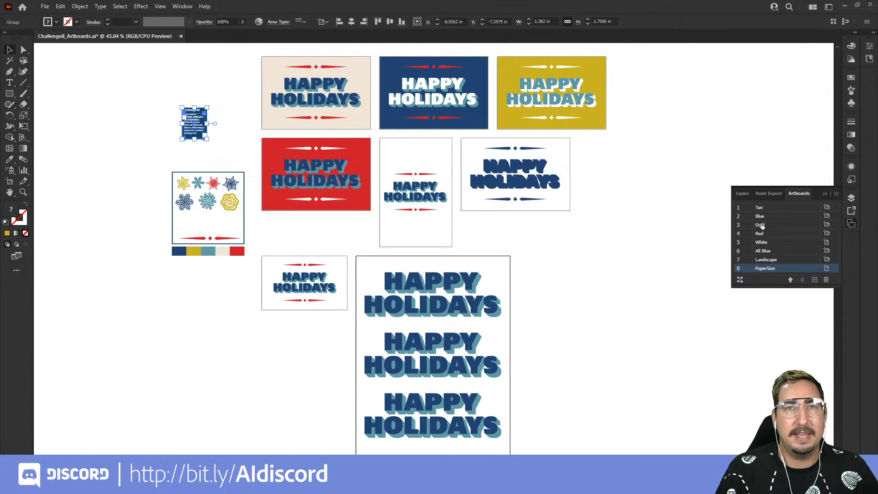
Review the artboard names and export formats in Export for Screens, leaving without exporting again
{"action": "left_click", "coordinate": [46, 8]}
{"action": "mouse_move", "coordinate": [112, 186]}
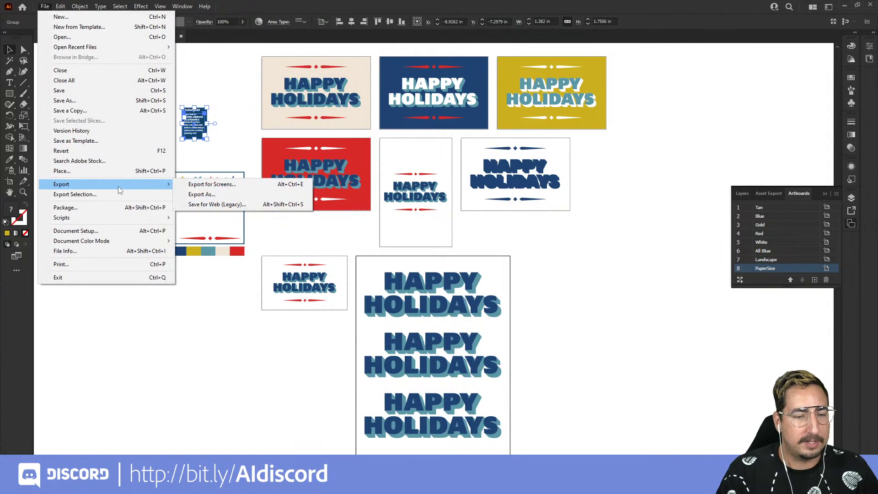
{"action": "left_click", "coordinate": [195, 189]}
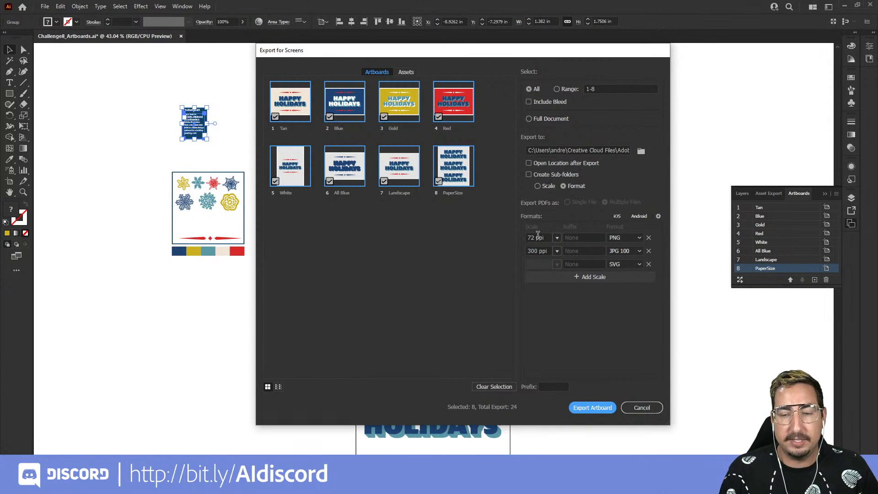
{"action": "left_click", "coordinate": [647, 405]}
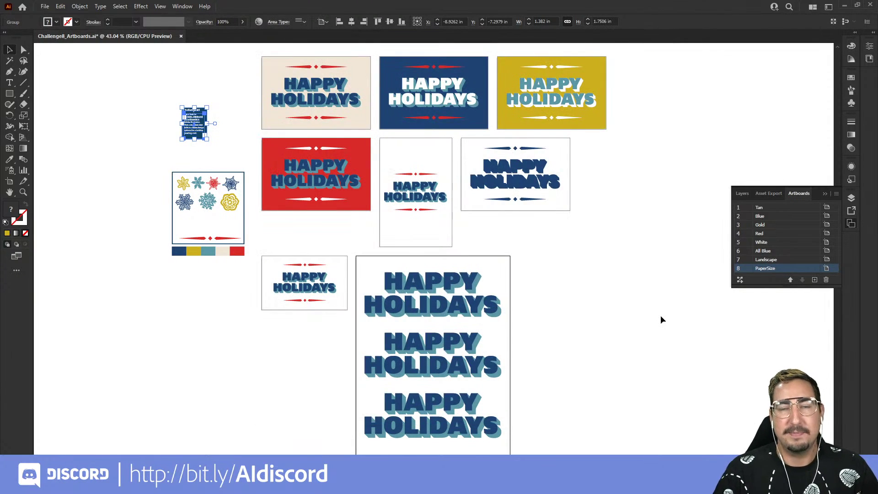